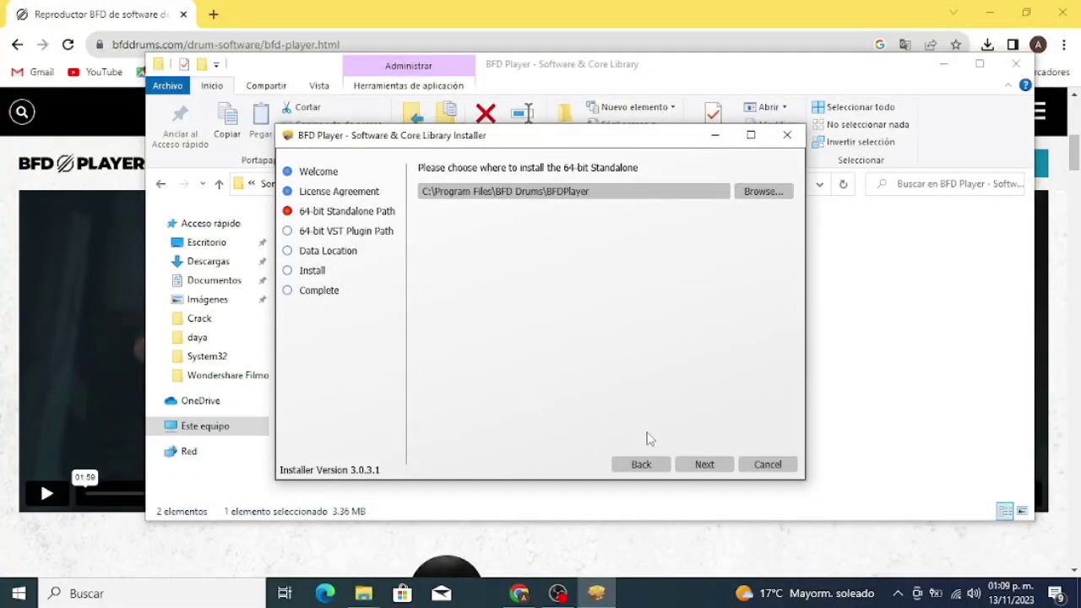
# - Install BFD Player and its Core Library with the default standalone, VST plugin and data locations, and close the installer and its folder
pyautogui.click(706, 470)
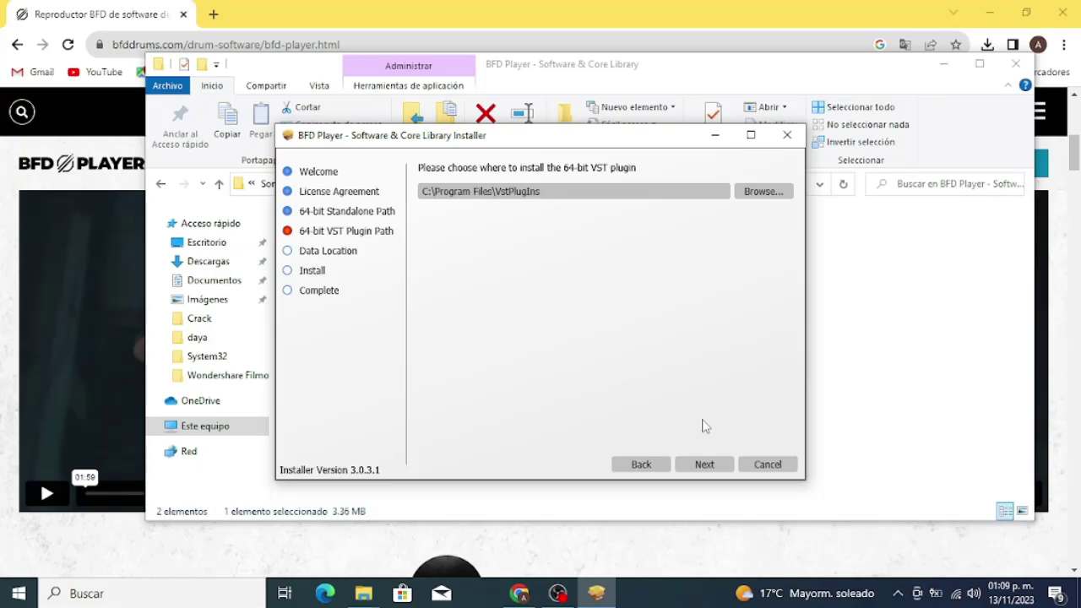
pyautogui.click(708, 466)
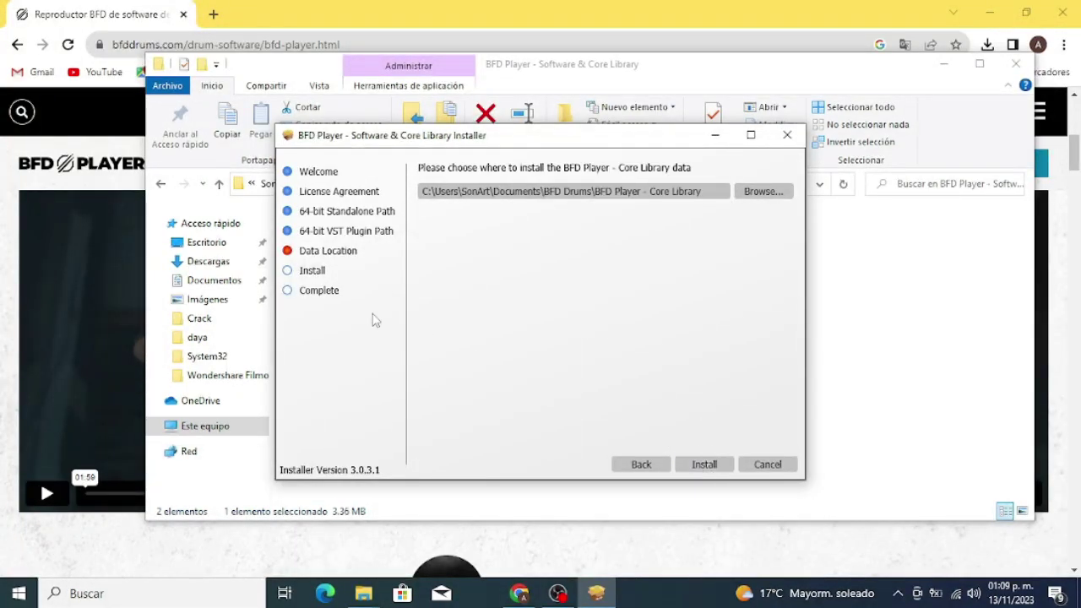
pyautogui.click(703, 469)
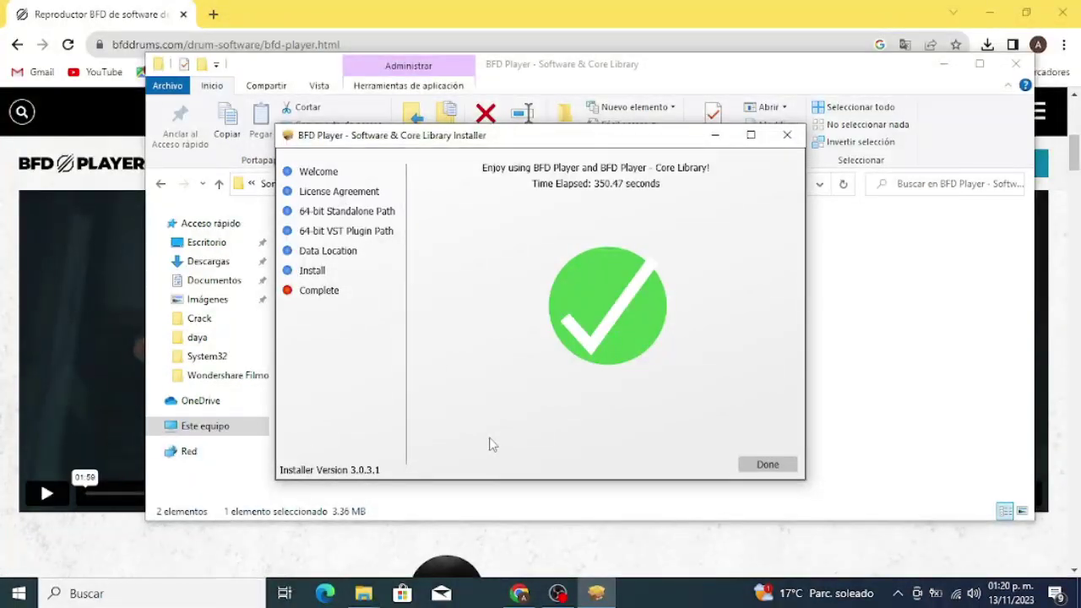
pyautogui.click(767, 466)
pyautogui.click(1016, 64)
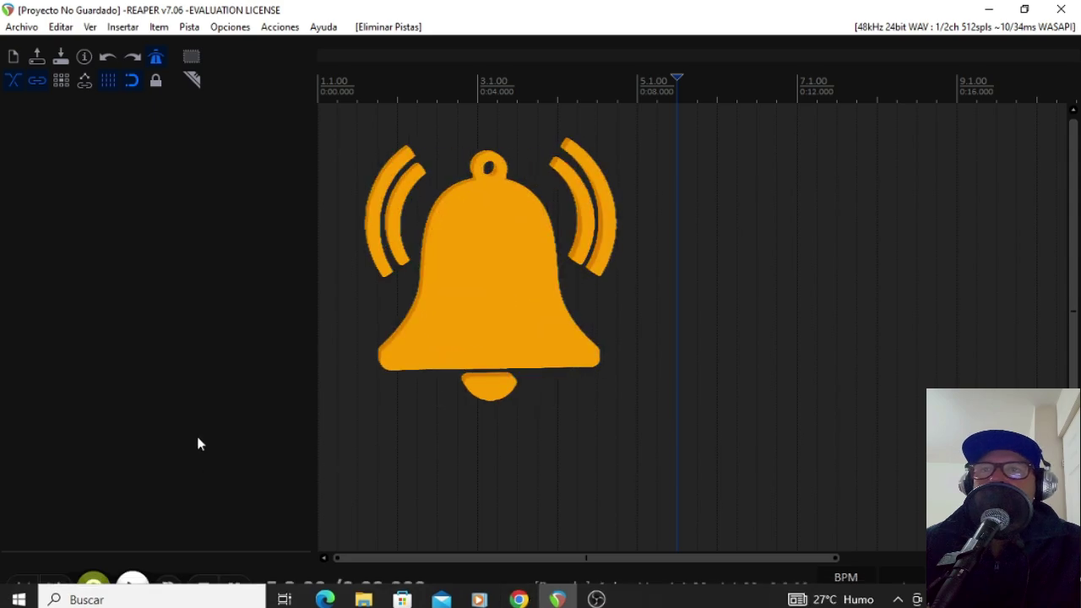
# - In REAPER, insert a new virtual instrument track with BFD Player (BFD Drums), declining the additional output tracks
pyautogui.rightClick(171, 143)
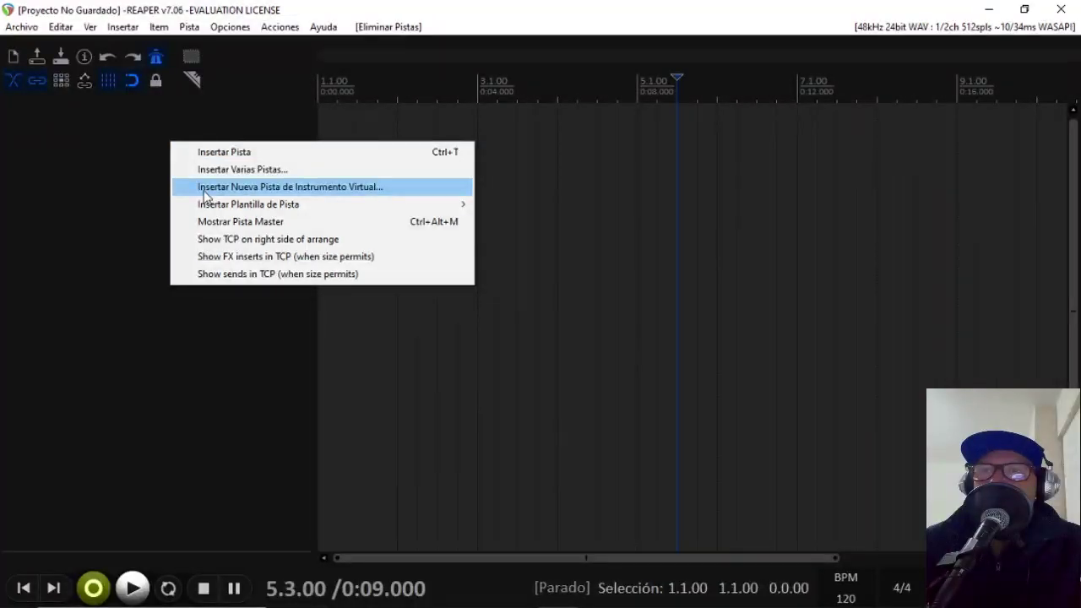
pyautogui.click(310, 193)
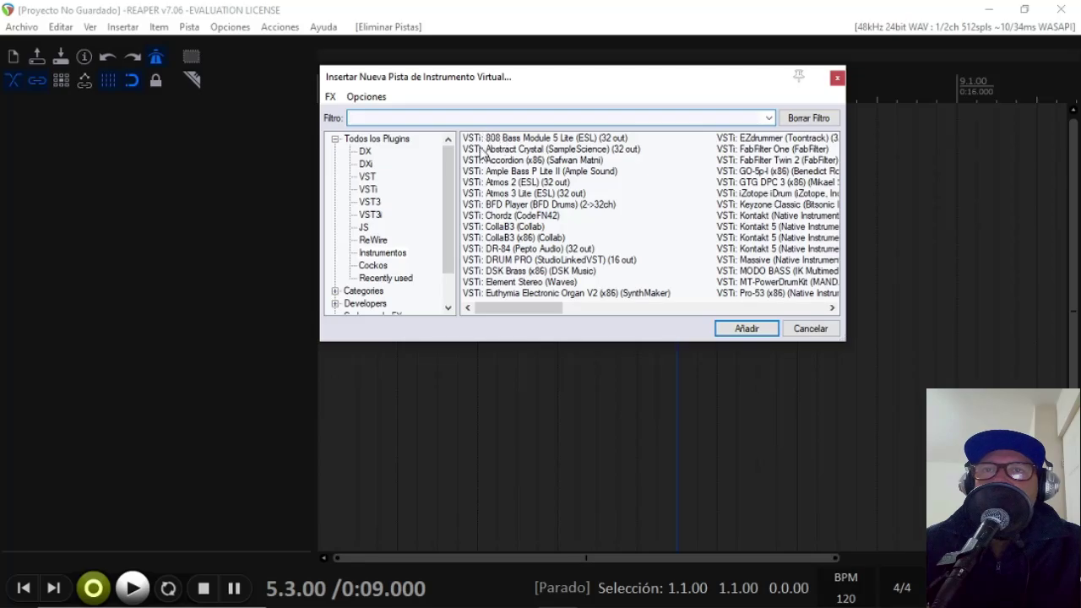
pyautogui.click(507, 206)
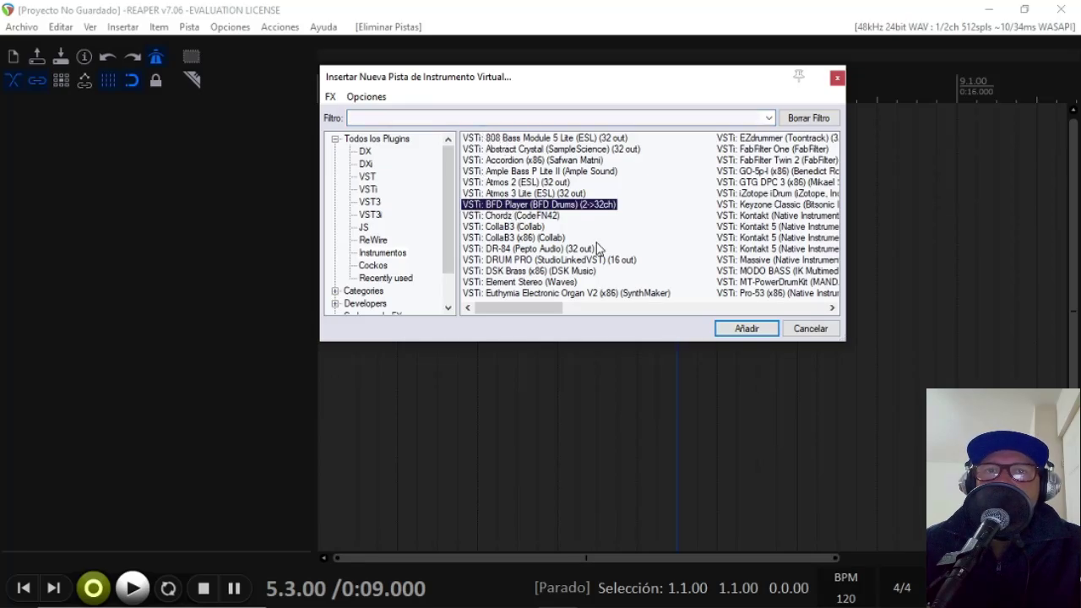
pyautogui.click(746, 330)
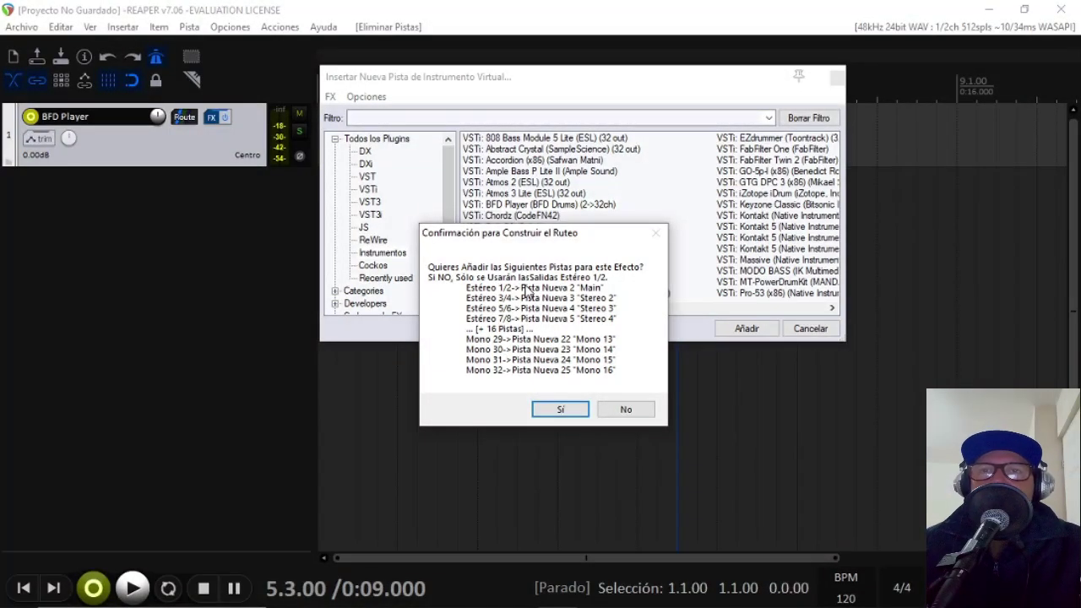
pyautogui.click(627, 410)
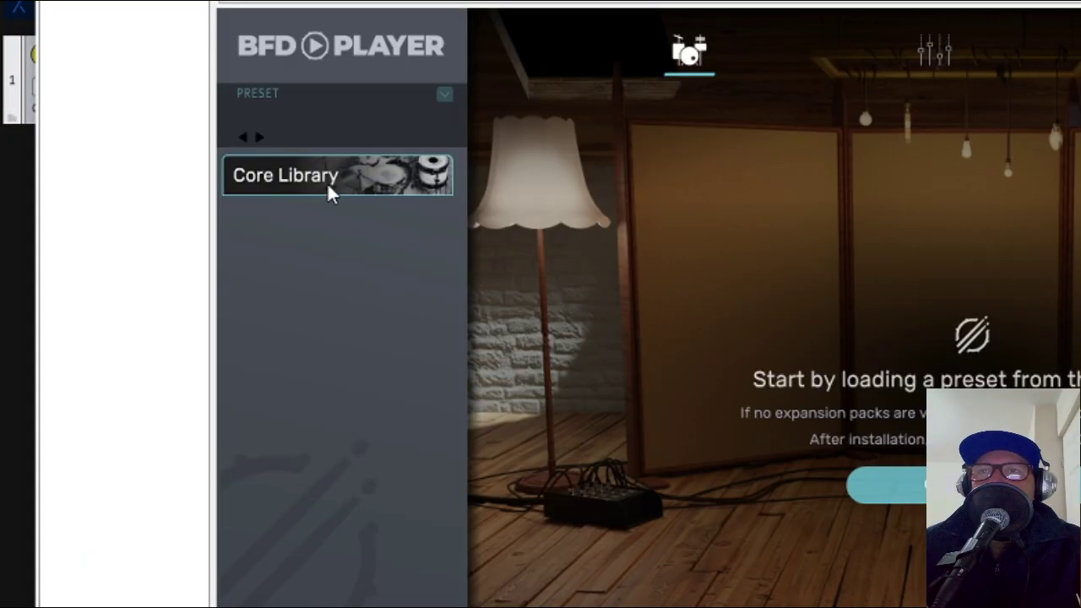
# - Load the 80's Lover preset from the Core Library and replace it with Bless Catastrophe
pyautogui.click(233, 207)
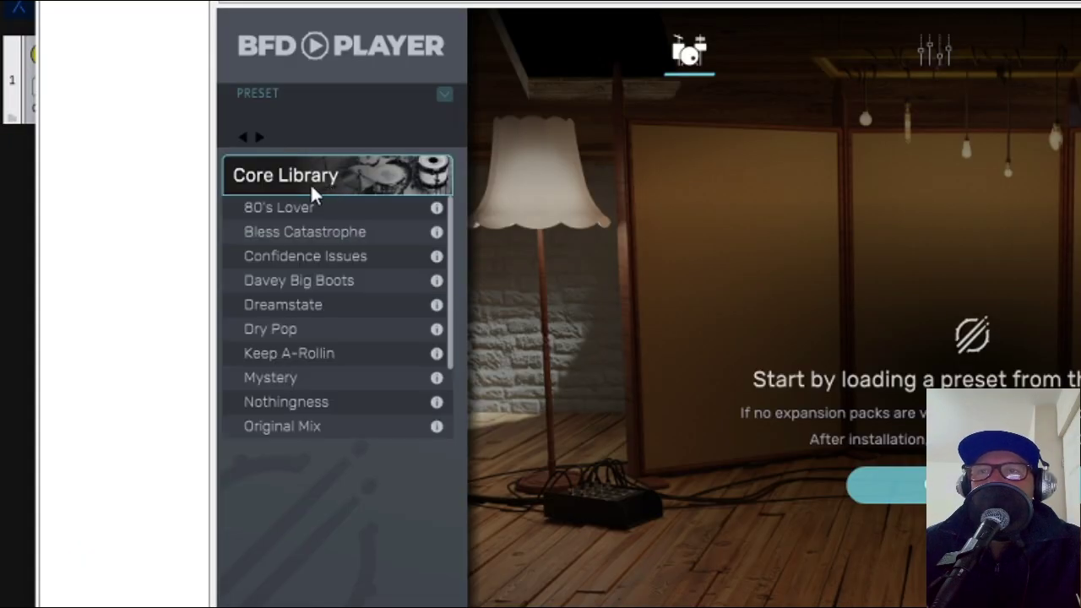
pyautogui.click(251, 206)
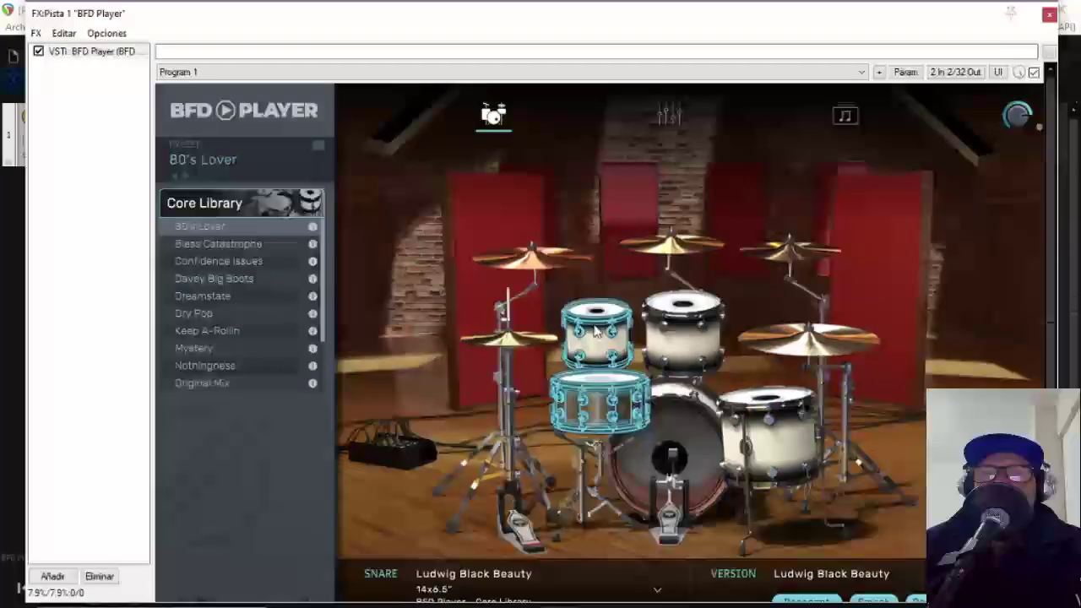
pyautogui.click(206, 242)
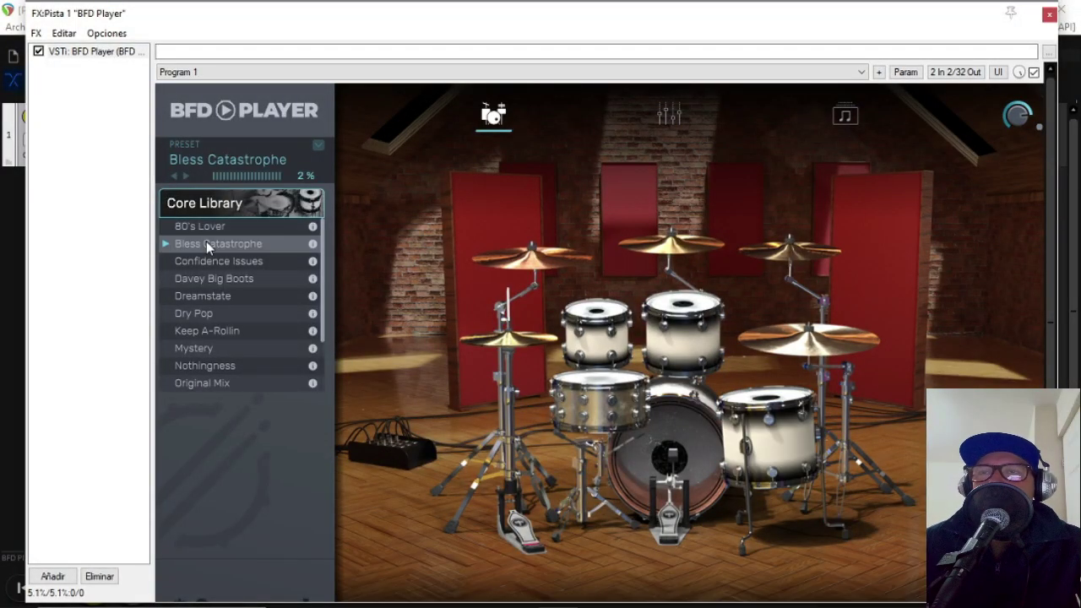
# - Audition the kick and snare drums on the kit of the Bless Catastrophe preset
pyautogui.click(675, 454)
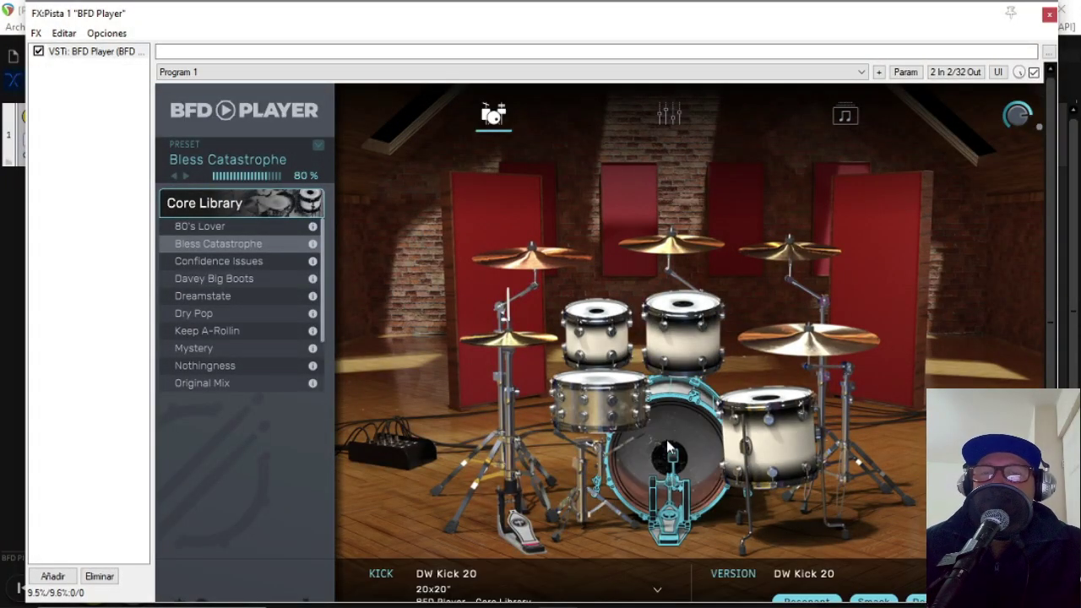
pyautogui.click(667, 447)
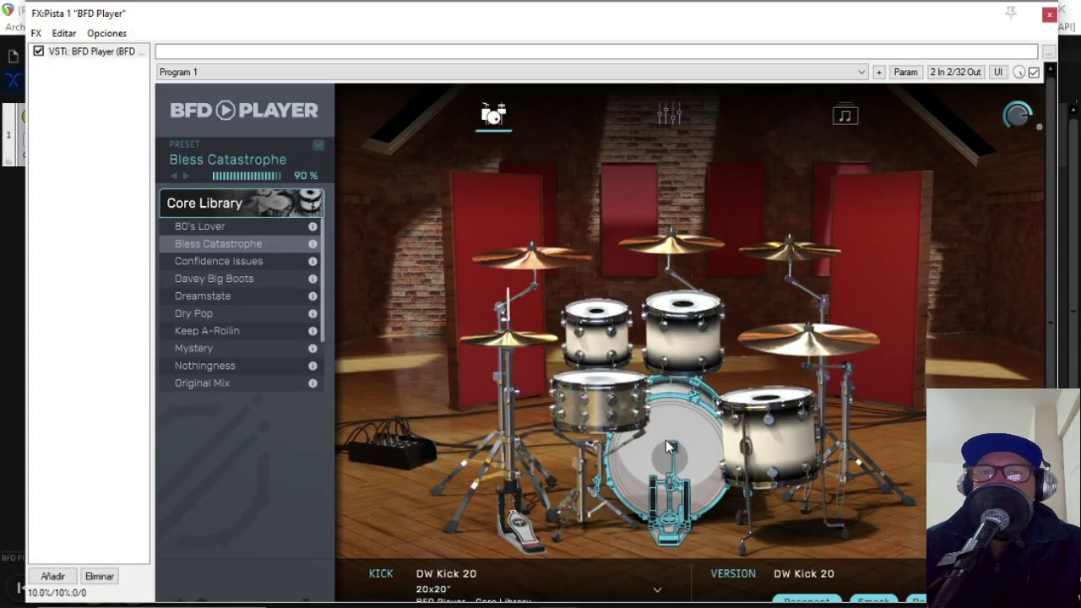
pyautogui.click(627, 385)
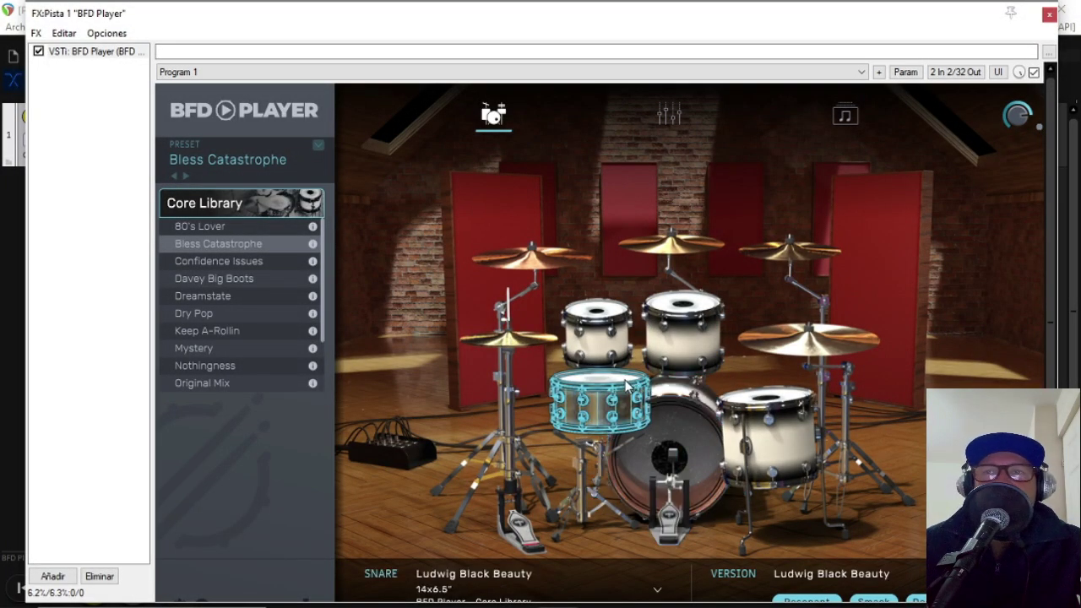
# - Play the Bless Catastrophe preset's audio preview twice, stopping it each time
pyautogui.click(167, 245)
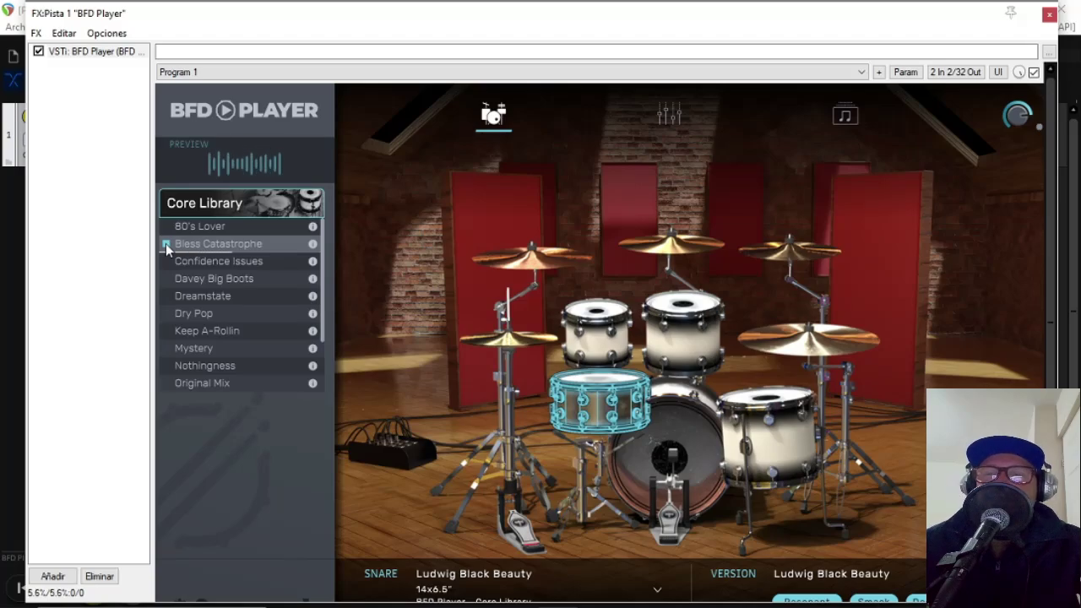
pyautogui.click(166, 245)
pyautogui.click(166, 245)
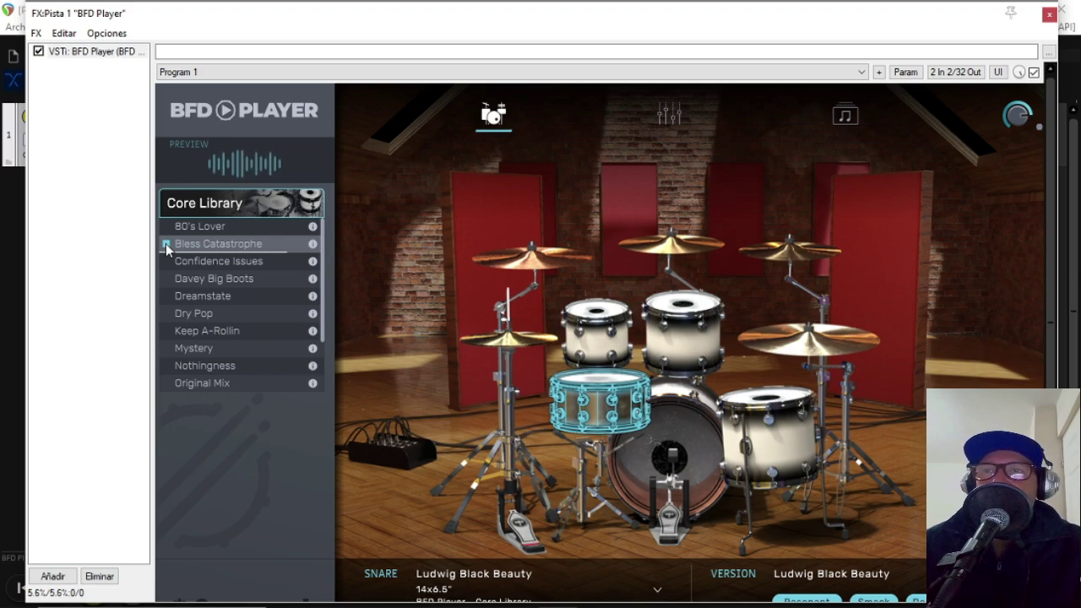
pyautogui.click(166, 245)
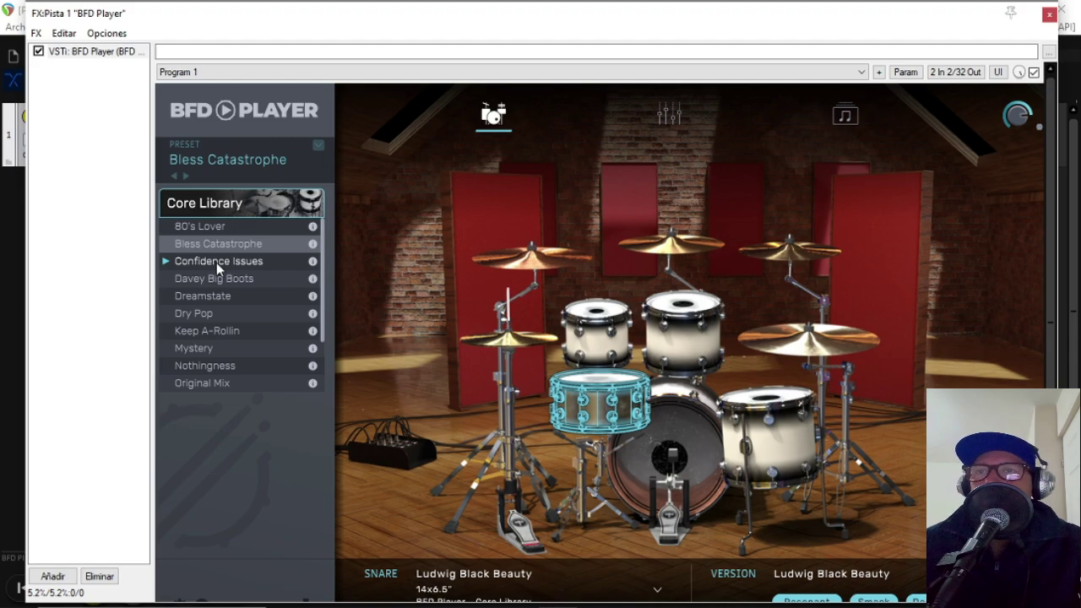
# - Load the Confidence Issues preset and listen to the previews of Confidence Issues and Keep A-Rollin
pyautogui.click(216, 262)
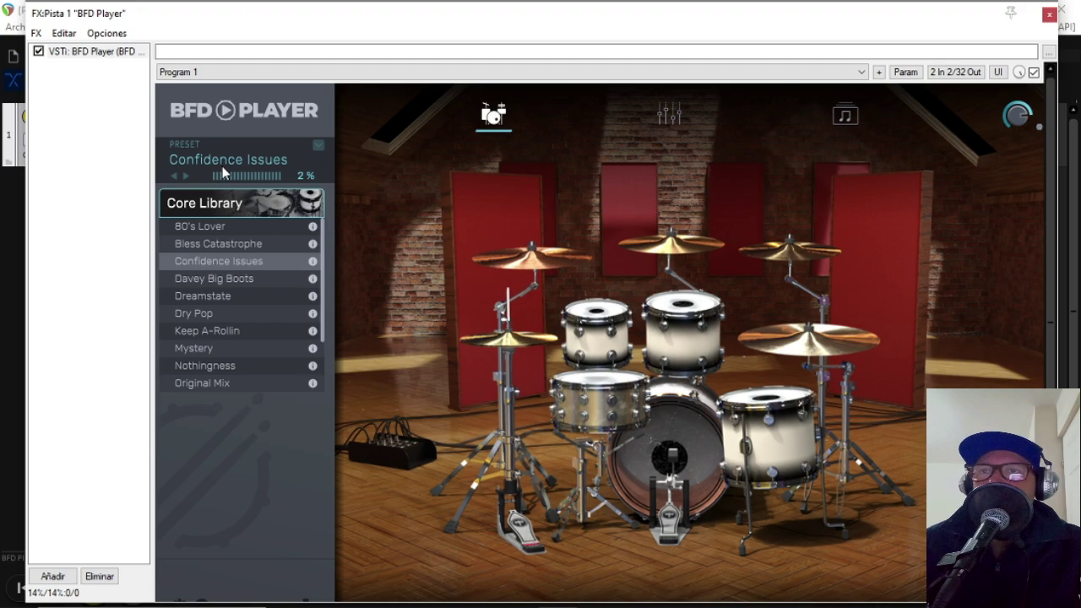
pyautogui.click(165, 261)
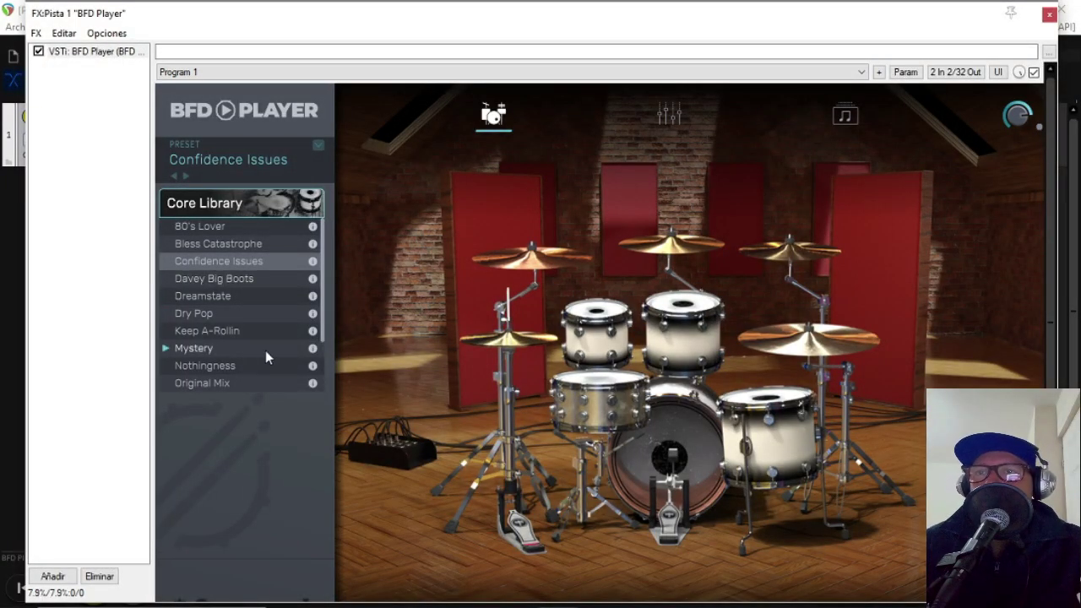
pyautogui.click(165, 332)
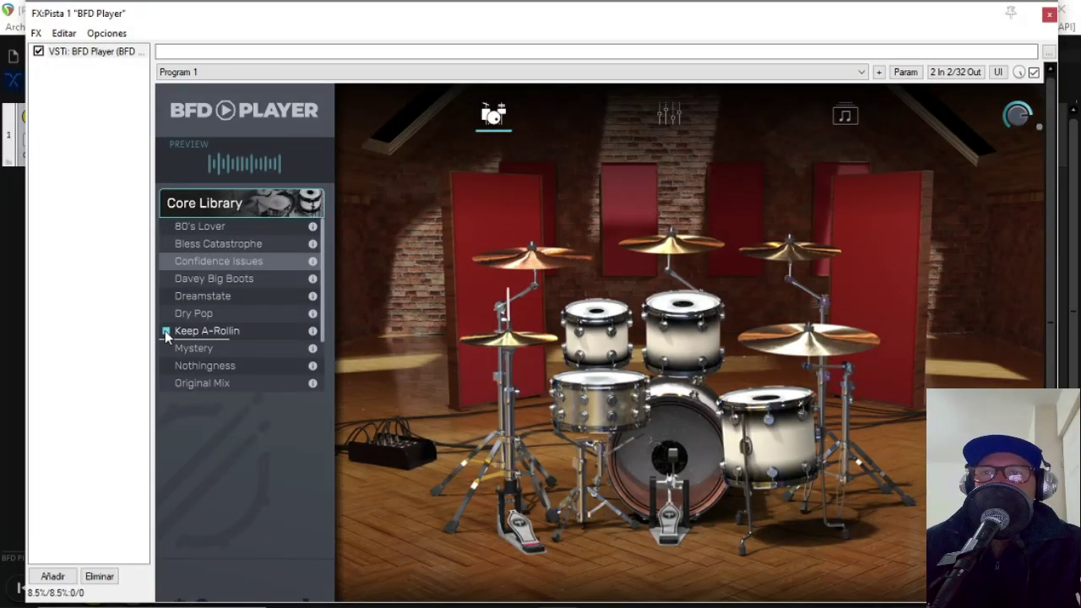
pyautogui.click(166, 331)
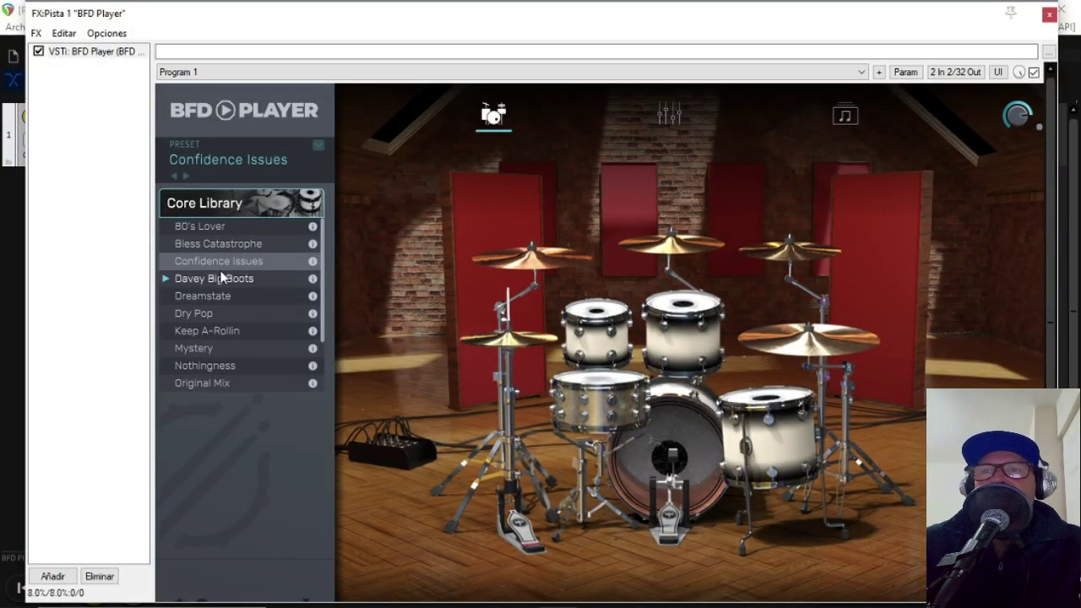
# - Preview Bless Catastrophe, stop the preview, and switch the loaded preset back to Bless Catastrophe
pyautogui.click(167, 245)
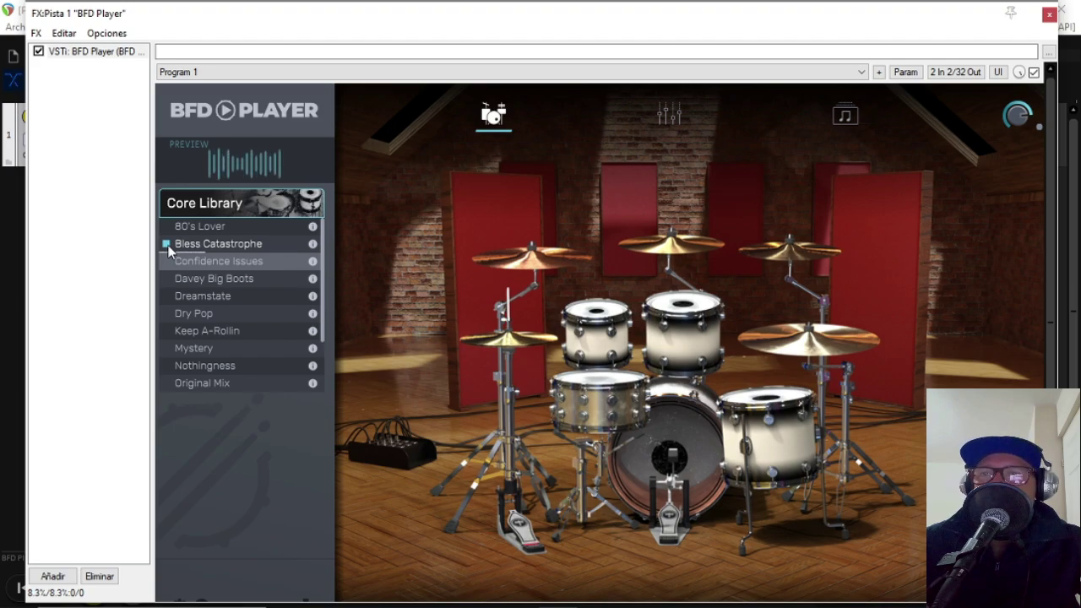
pyautogui.click(167, 245)
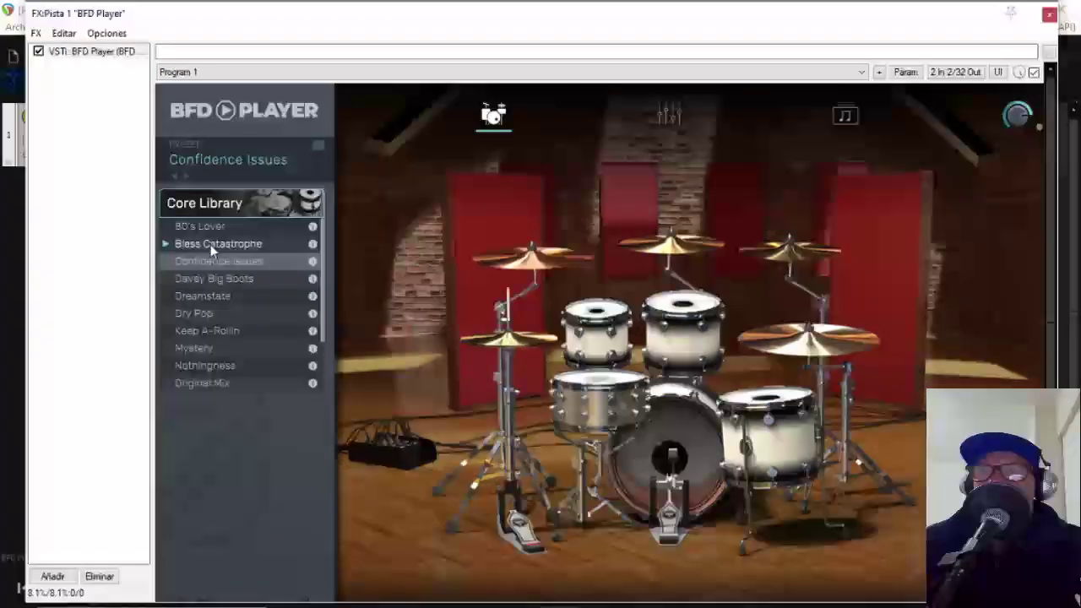
pyautogui.click(174, 176)
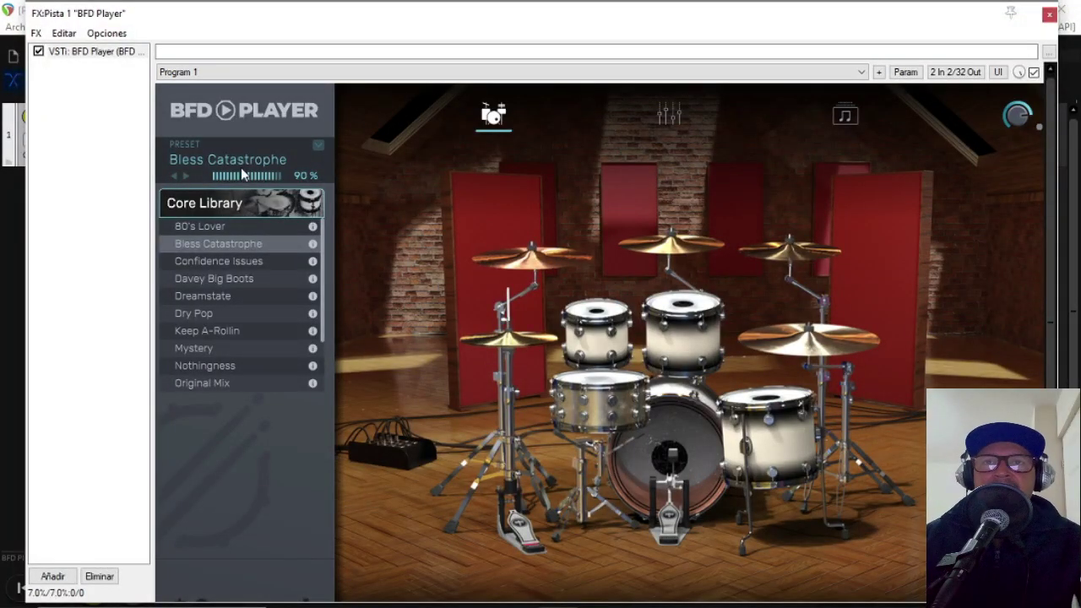
# - Show BFD Player's mixer, then close the track's effects chain and reopen the plugin in its own floating window
pyautogui.click(669, 115)
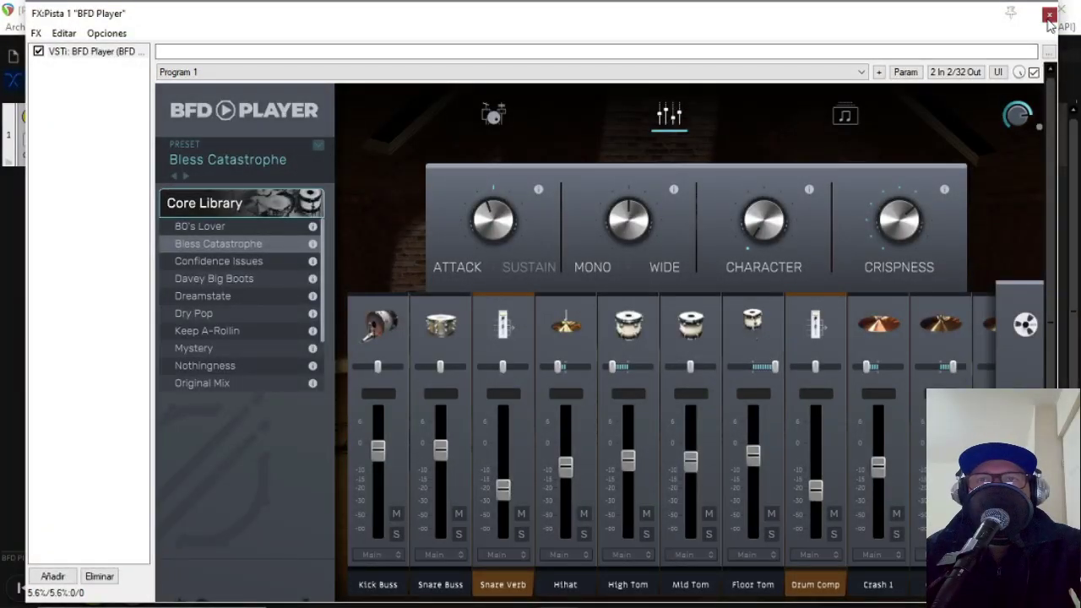
pyautogui.press('Escape')
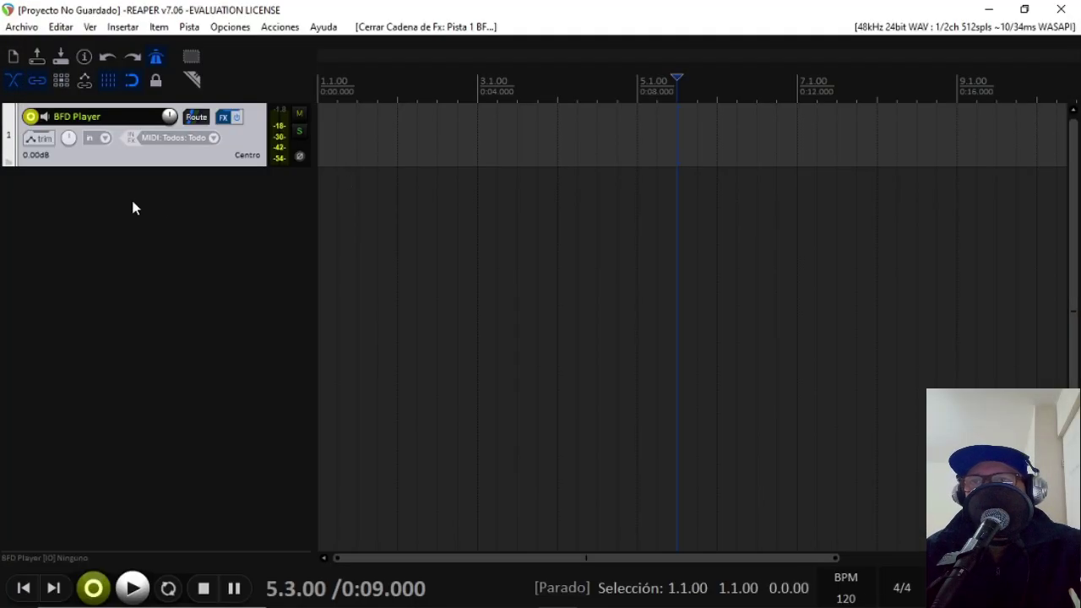
pyautogui.rightClick(225, 121)
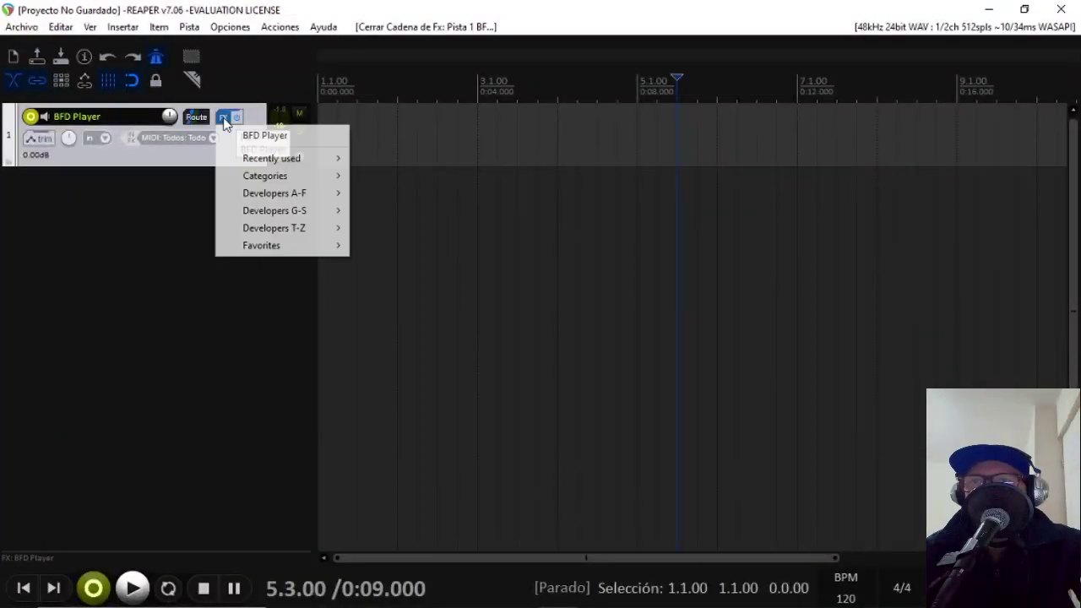
pyautogui.click(262, 137)
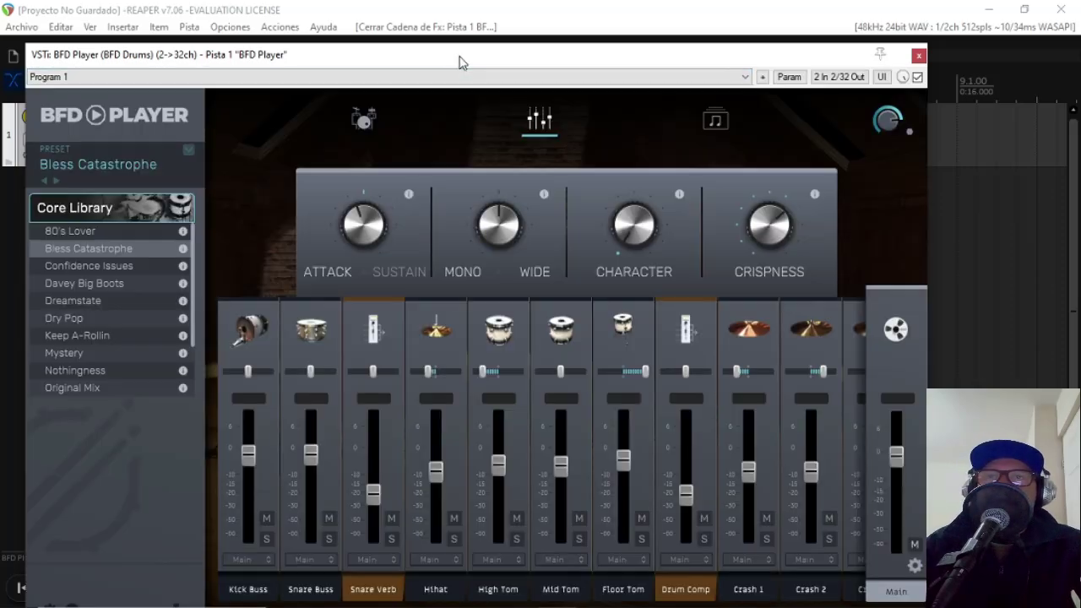
pyautogui.moveTo(460, 64); pyautogui.dragTo(563, 17)
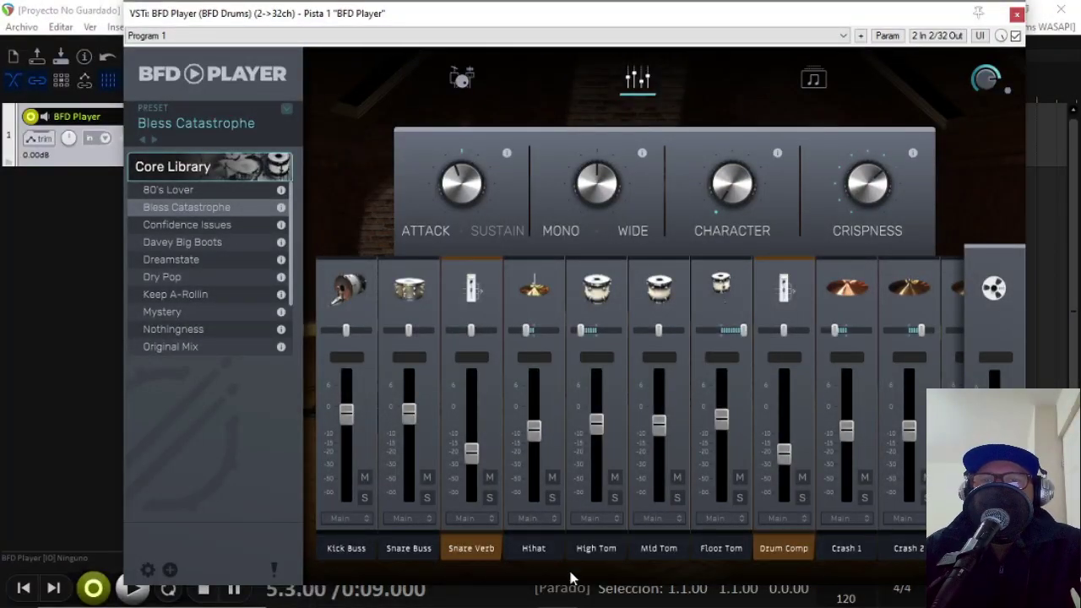
# - Look through the mixer channels from Kick Buss to the ambience channels and back
pyautogui.moveTo(573, 575); pyautogui.dragTo(870, 591)
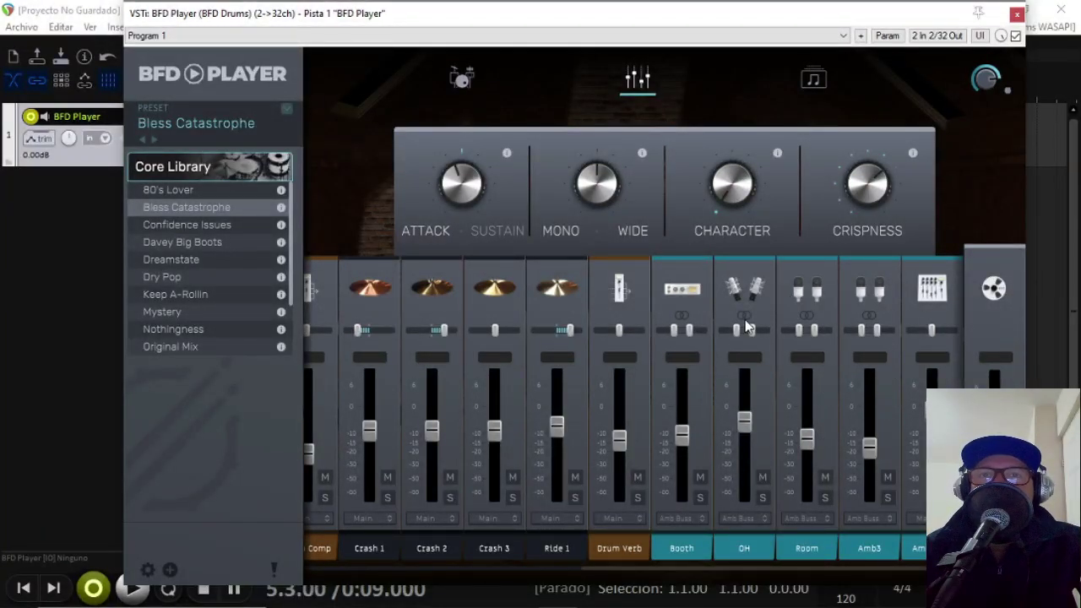
pyautogui.moveTo(849, 576); pyautogui.dragTo(541, 584)
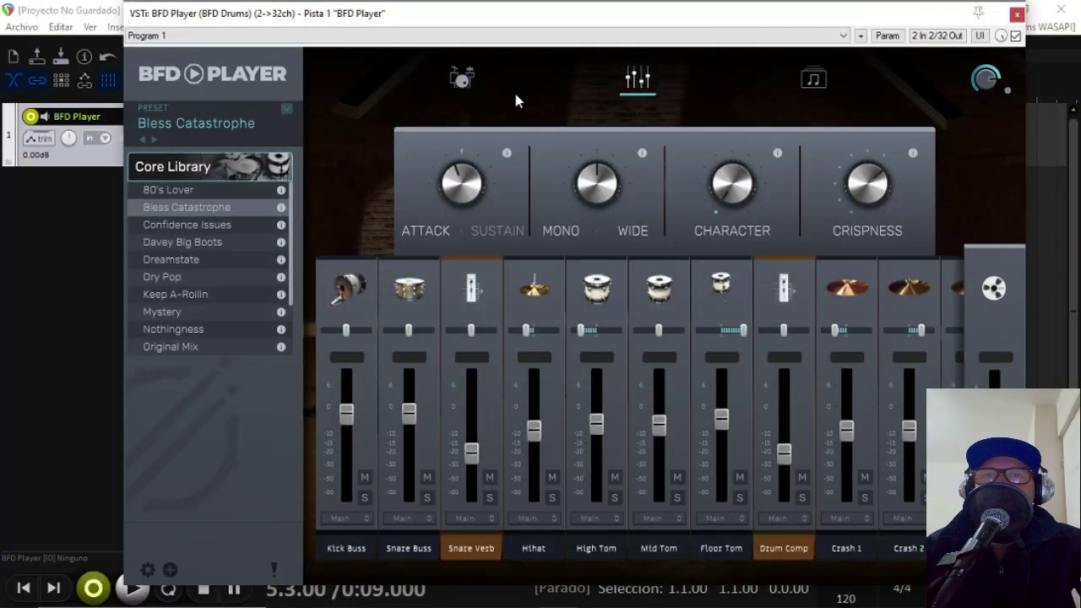
# - Preview the 80's Lover - Bridge 01 groove in the groove library and return to the drum kit view
pyautogui.click(813, 81)
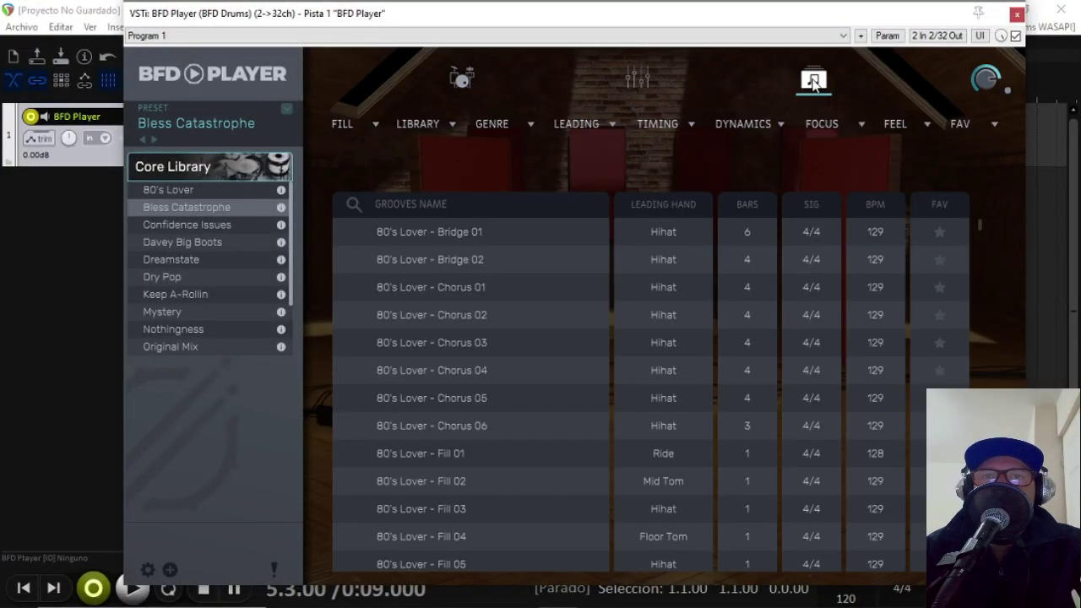
pyautogui.click(350, 234)
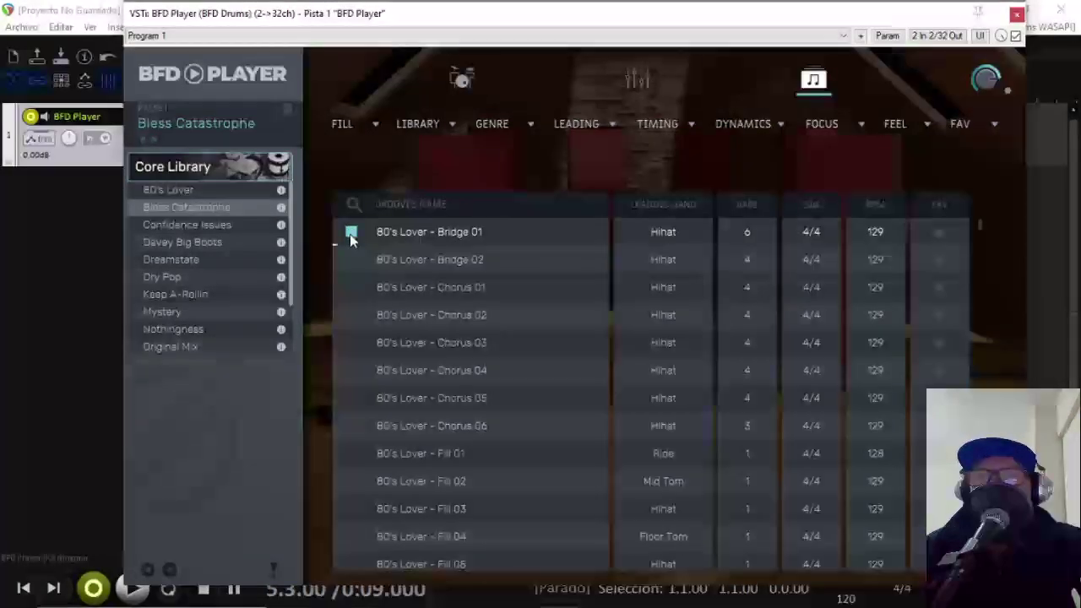
pyautogui.click(462, 82)
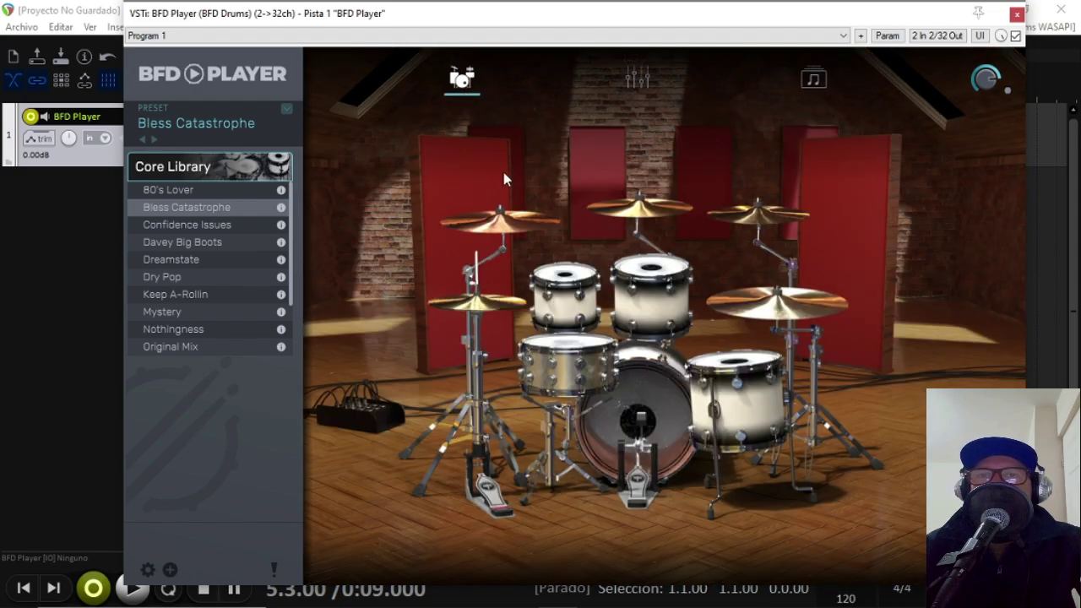
# - Stop the playing 80's Lover - Bridge 01 groove and examine the Attack/Sustain, Mono/Wide, Character and Crispness controls in the mixer
pyautogui.click(641, 81)
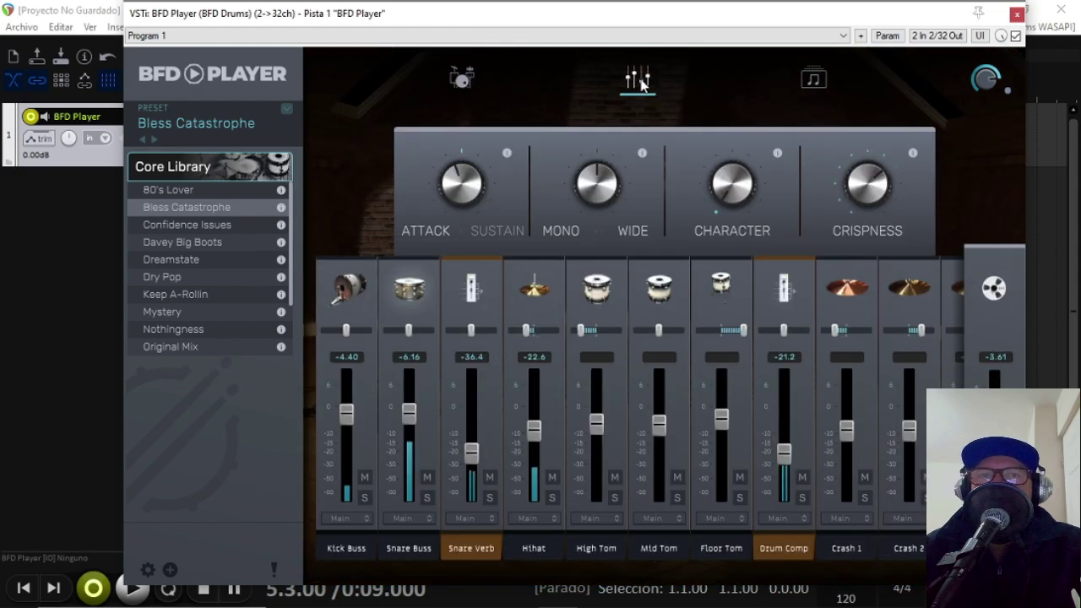
pyautogui.click(813, 79)
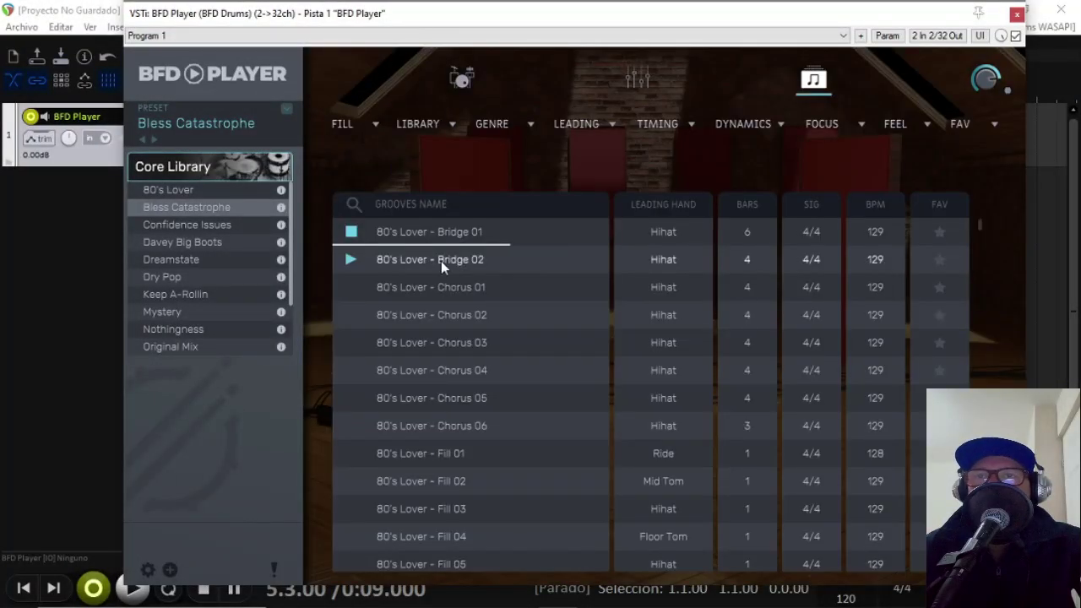
pyautogui.click(638, 81)
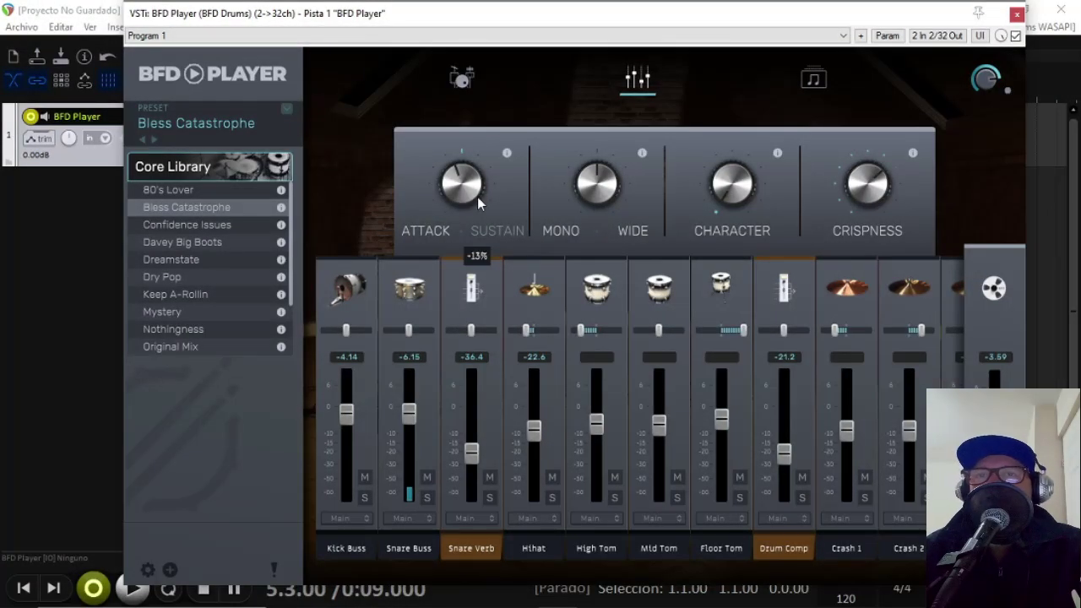
pyautogui.moveTo(599, 232)
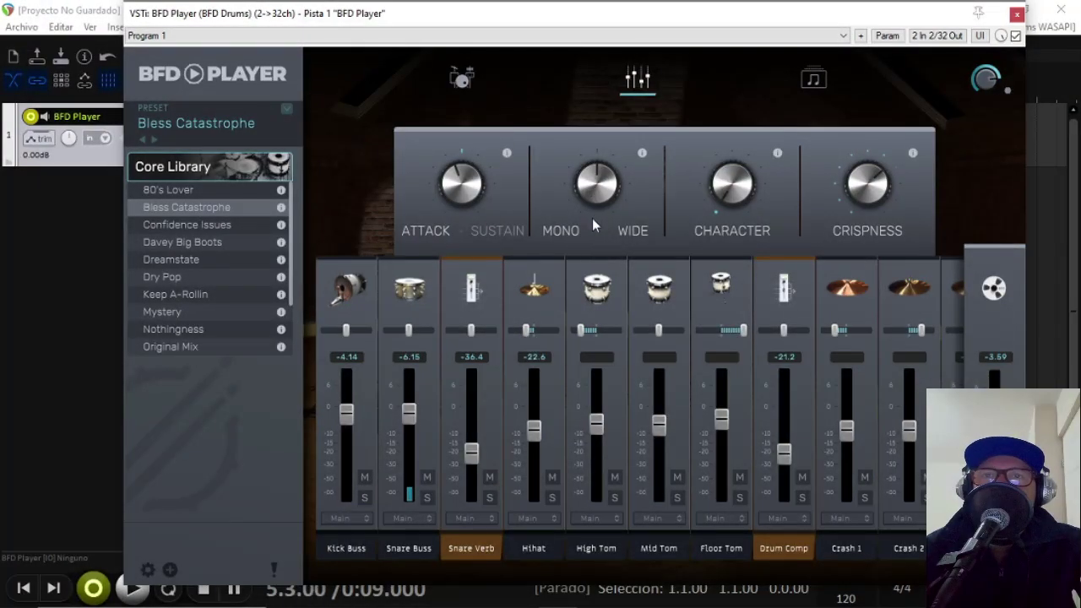
pyautogui.moveTo(577, 168)
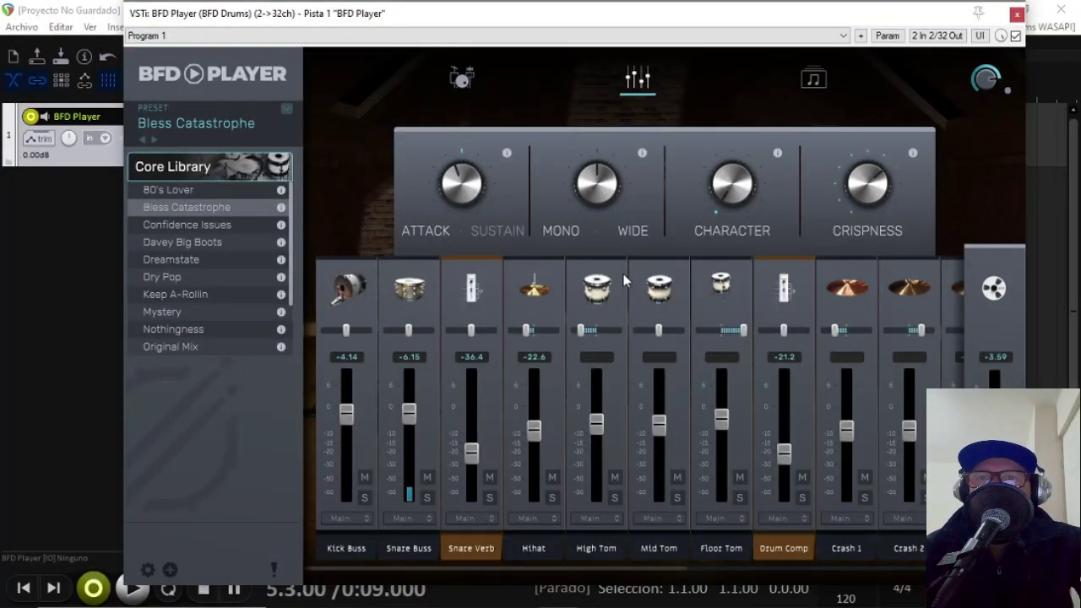
# - Audition the Kick Buss and Snare Buss sounds from their mixer channels
pyautogui.click(349, 291)
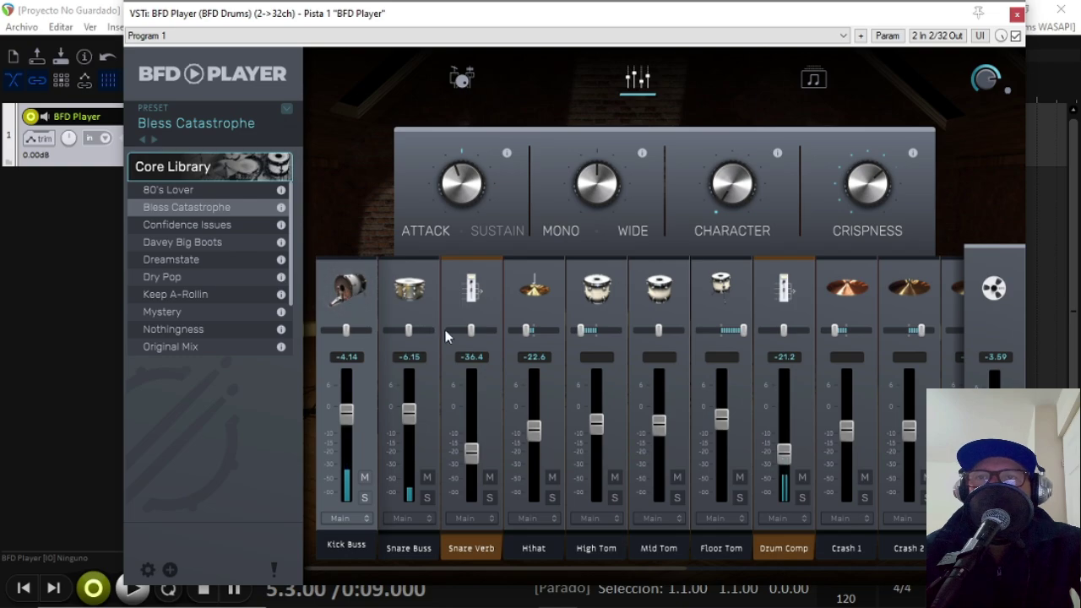
pyautogui.click(410, 295)
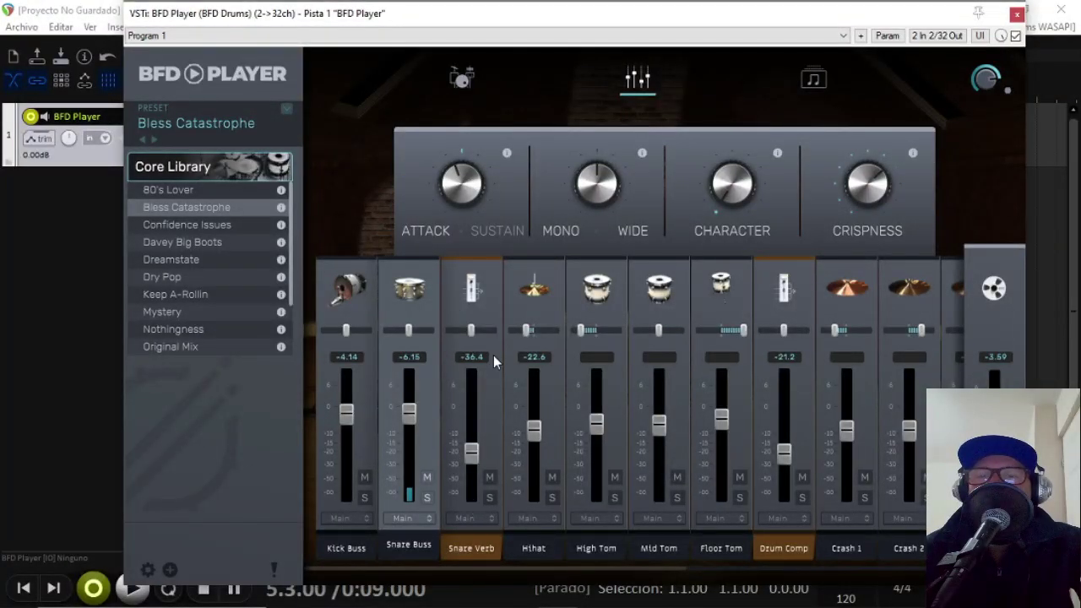
pyautogui.click(416, 293)
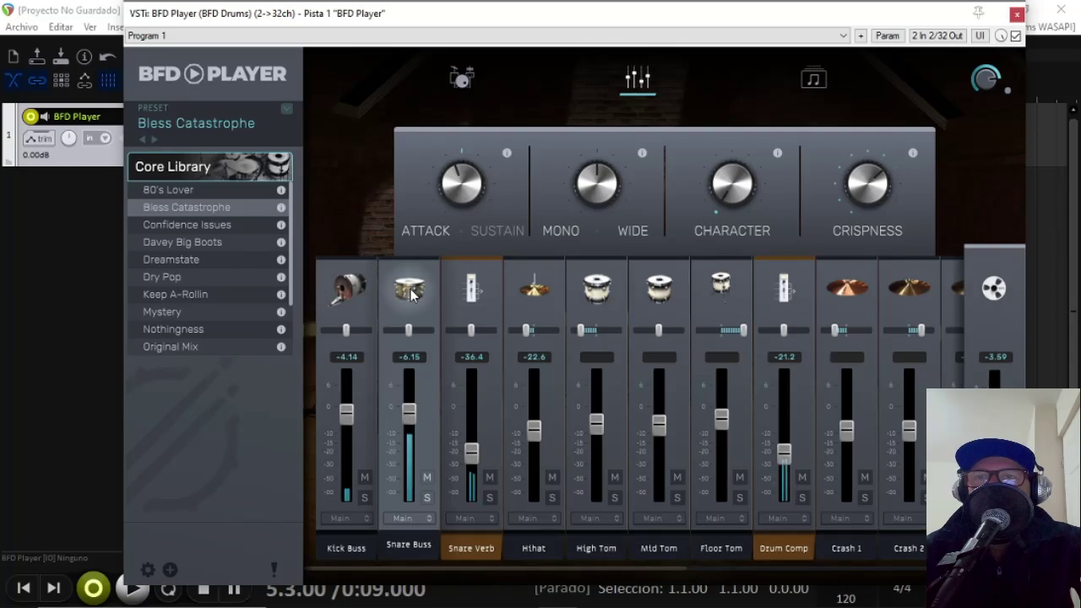
# - Raise the Snare Verb level well up, audition the snare, and lower the Snare Verb completely for comparison
pyautogui.moveTo(471, 454); pyautogui.dragTo(470, 398)
pyautogui.click(412, 295)
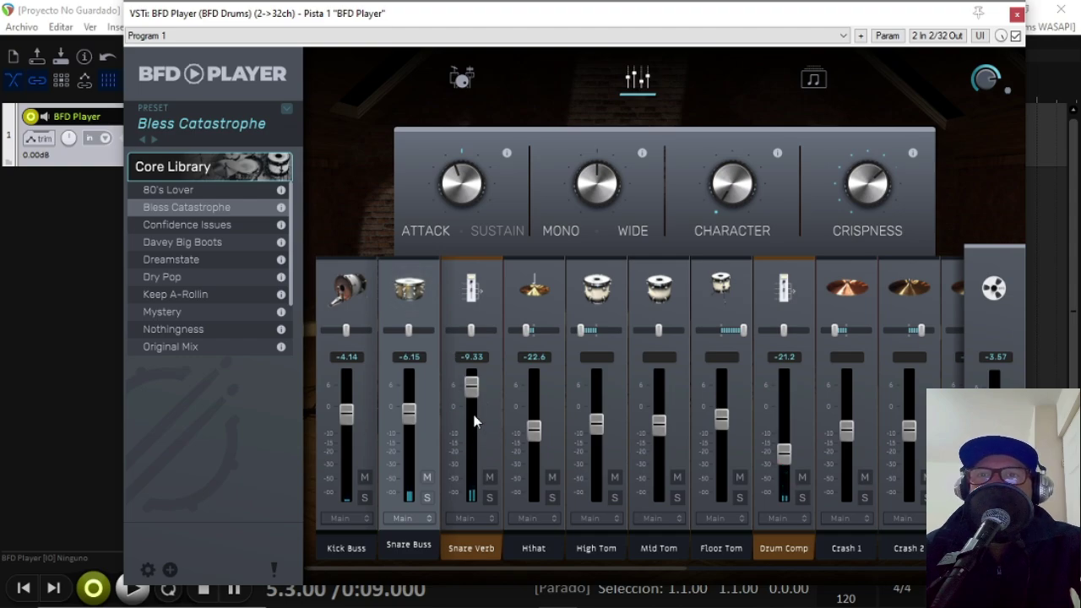
pyautogui.moveTo(474, 401); pyautogui.dragTo(477, 458)
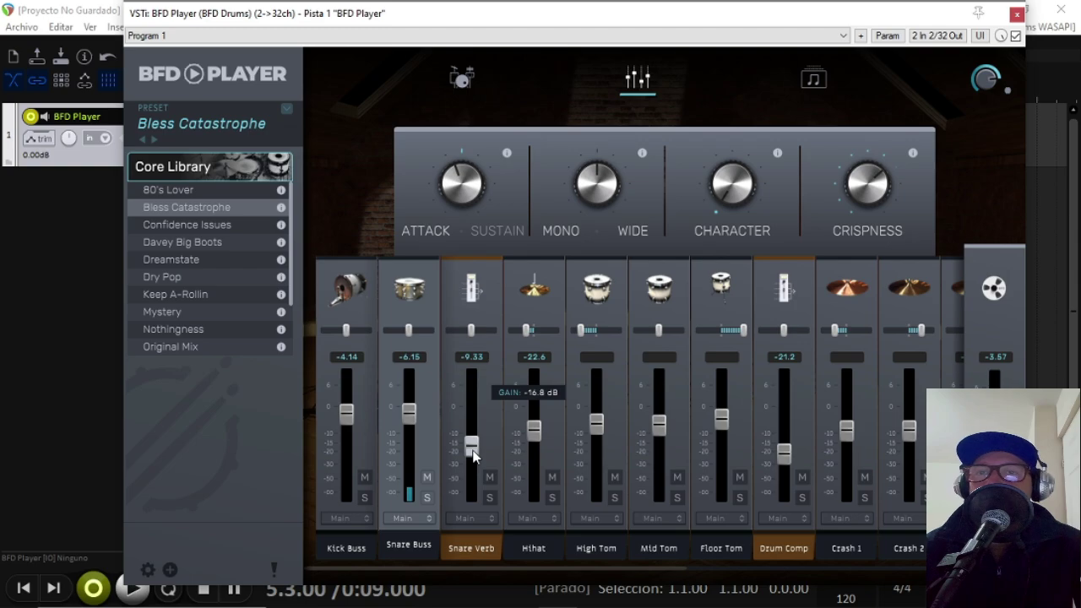
pyautogui.moveTo(473, 456); pyautogui.dragTo(463, 497)
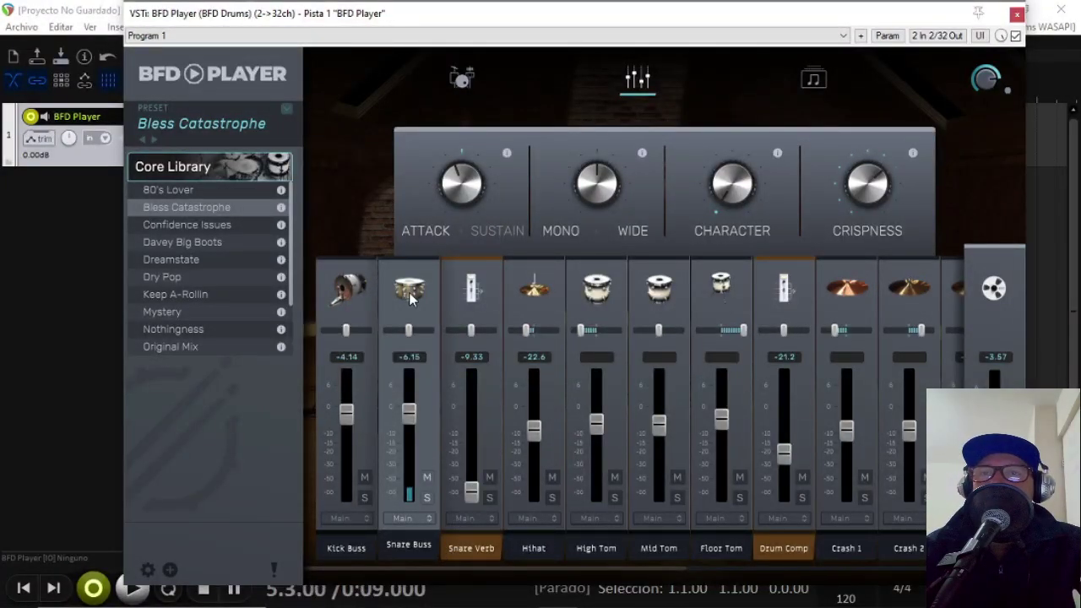
# - Set the Snare Verb level to about -25 dB and audition the snare again
pyautogui.moveTo(470, 496)
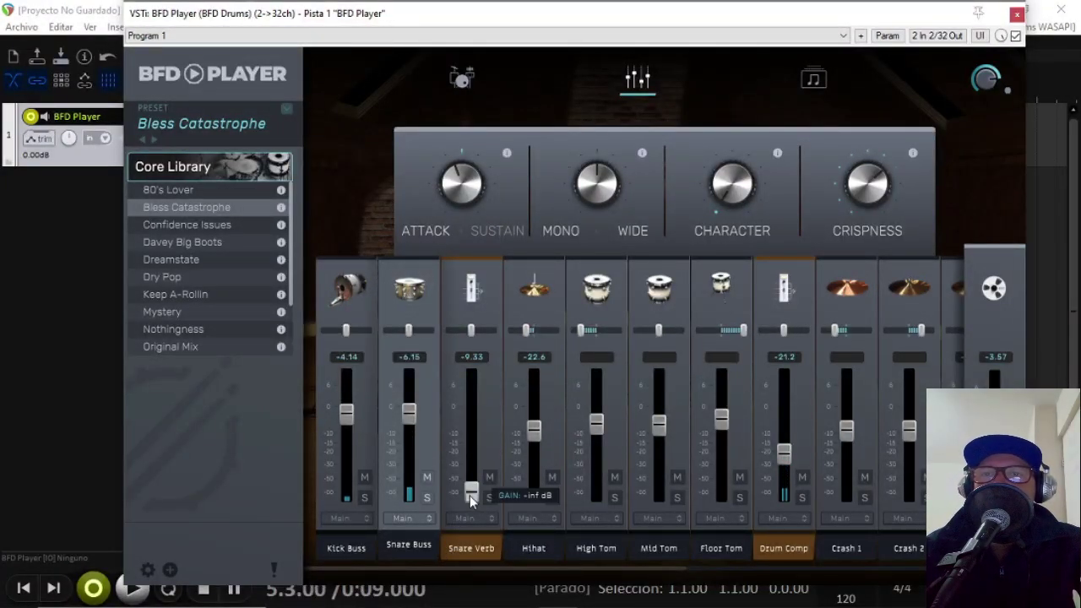
pyautogui.moveTo(470, 494); pyautogui.dragTo(477, 457)
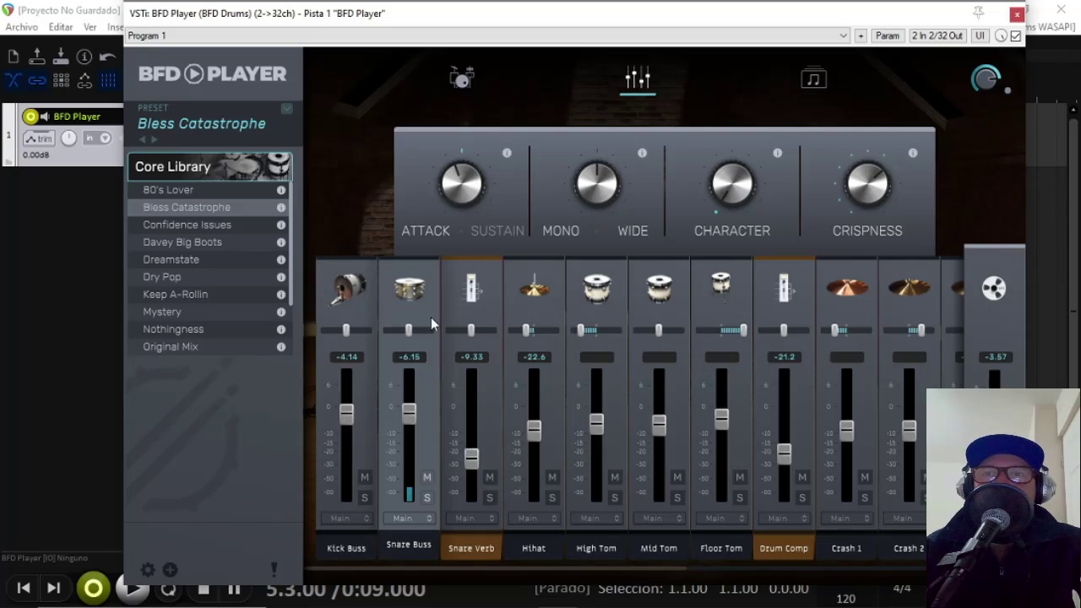
pyautogui.click(410, 287)
pyautogui.click(411, 288)
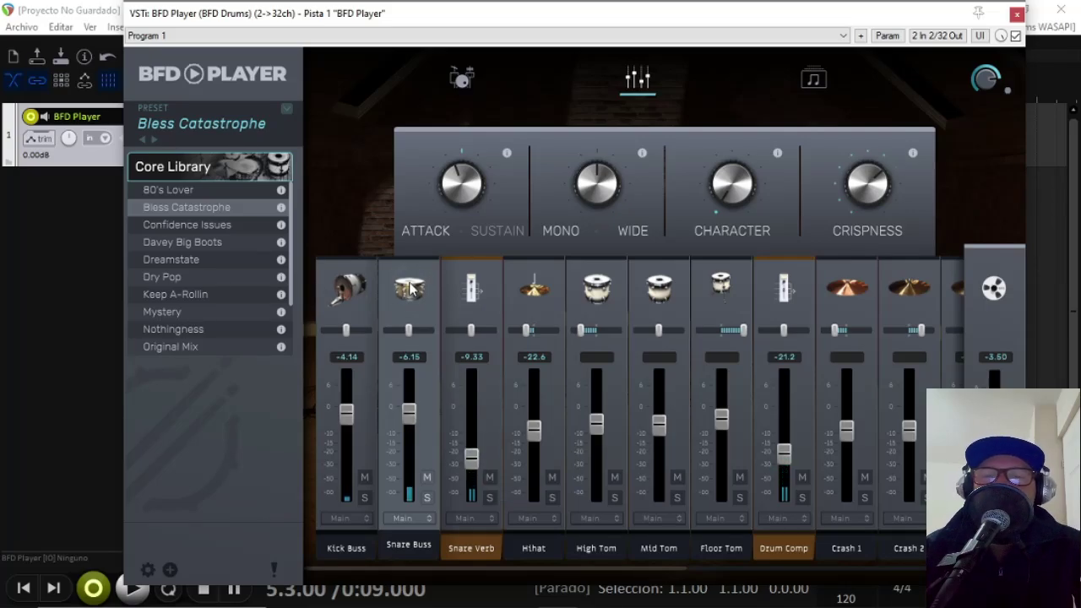
pyautogui.click(410, 287)
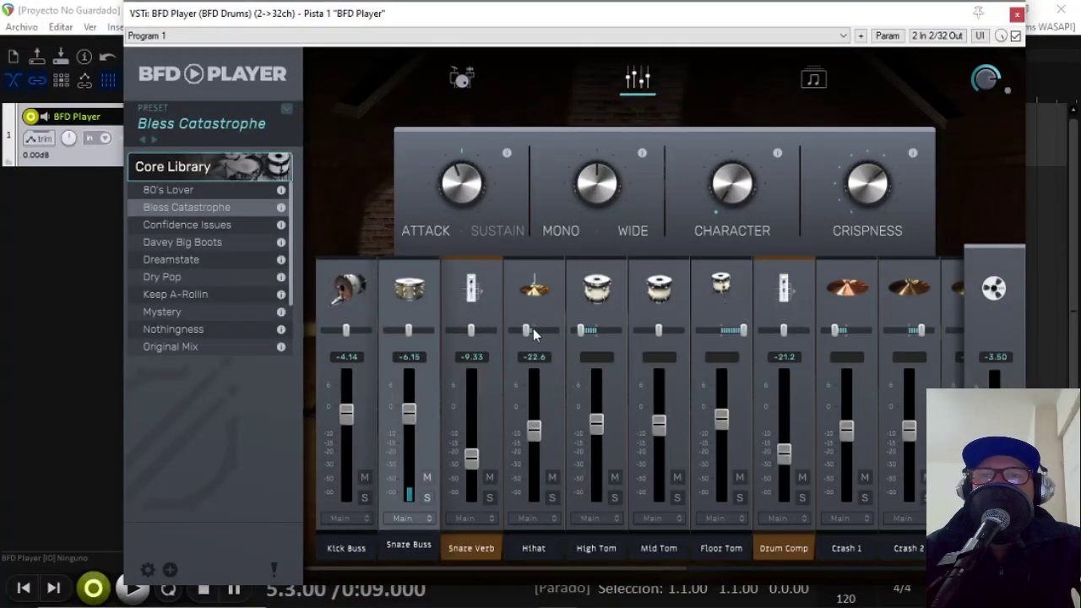
# - Audition the Hihat, High Tom, Mid Tom, Floor Tom and Kick Buss from their mixer channels
pyautogui.click(534, 291)
pyautogui.click(596, 289)
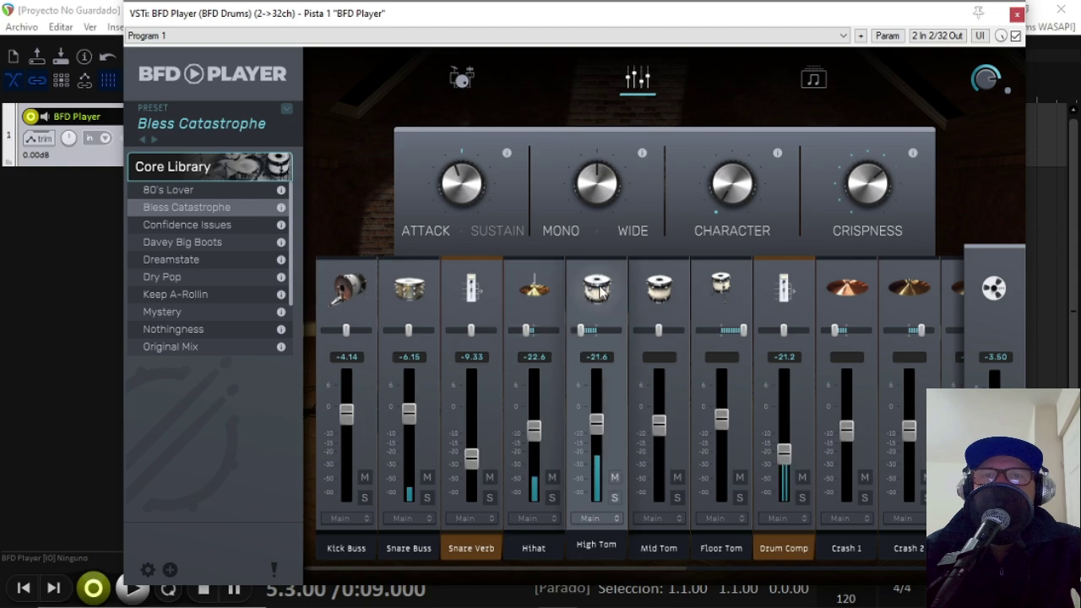
pyautogui.click(659, 289)
pyautogui.click(750, 290)
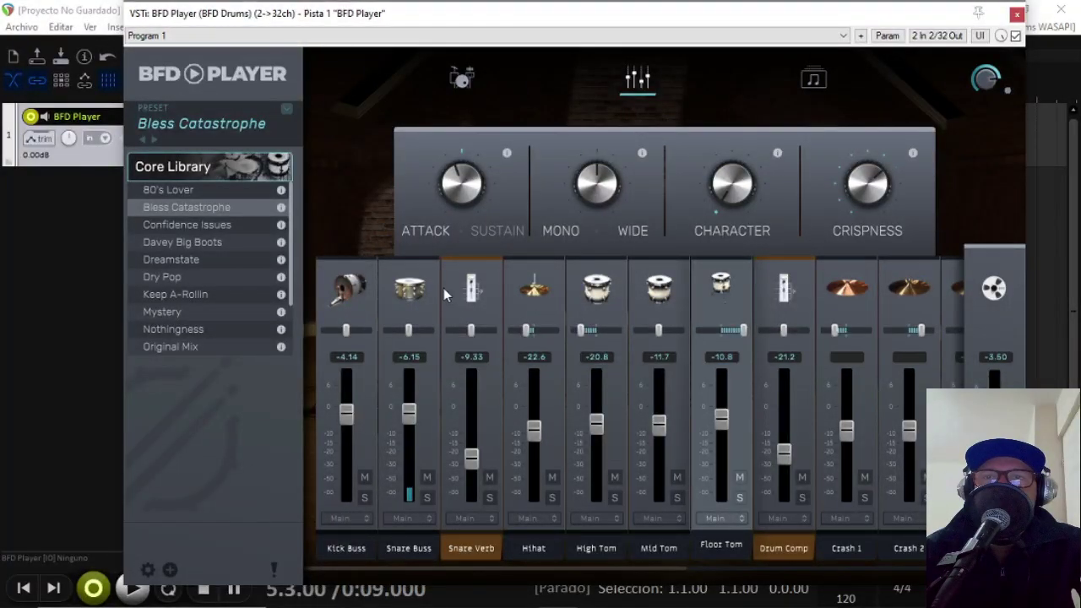
pyautogui.click(365, 285)
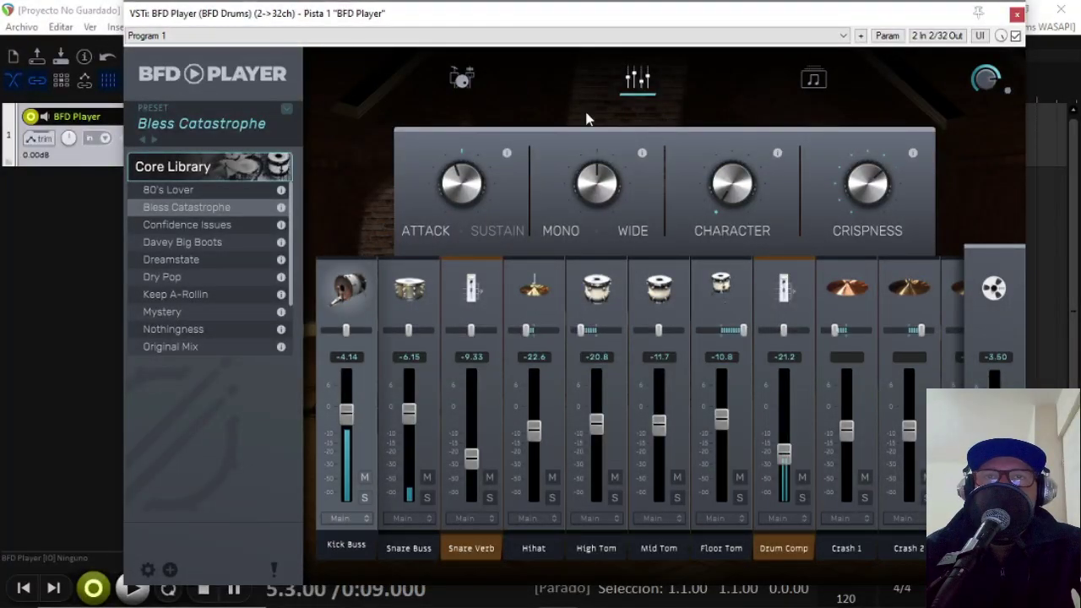
# - Play the 80's Lover - Bridge 01 groove and return to the mixer while it plays
pyautogui.click(813, 78)
pyautogui.click(352, 233)
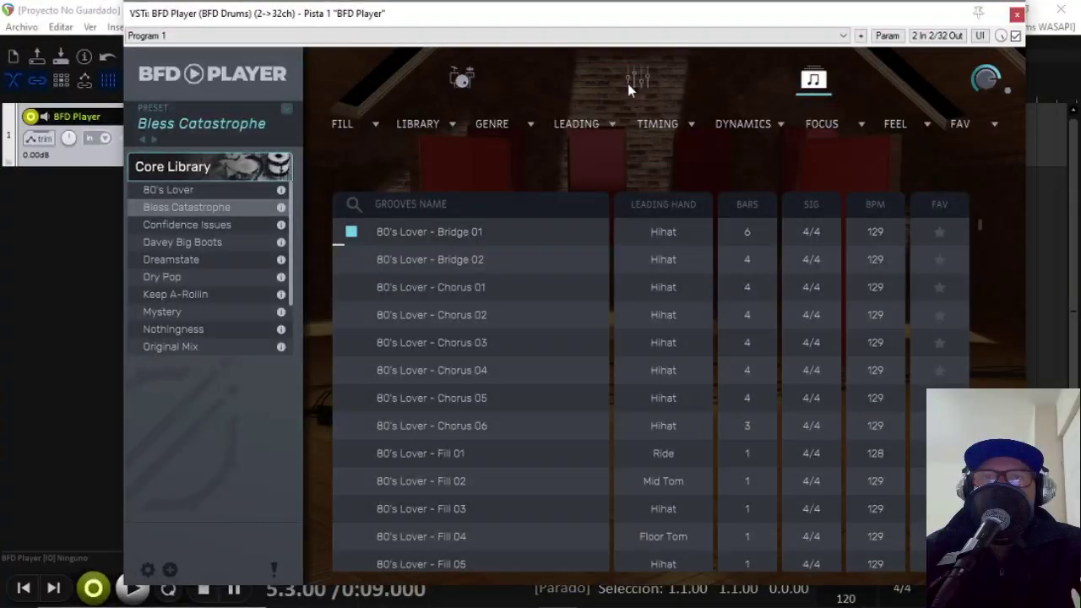
pyautogui.click(637, 78)
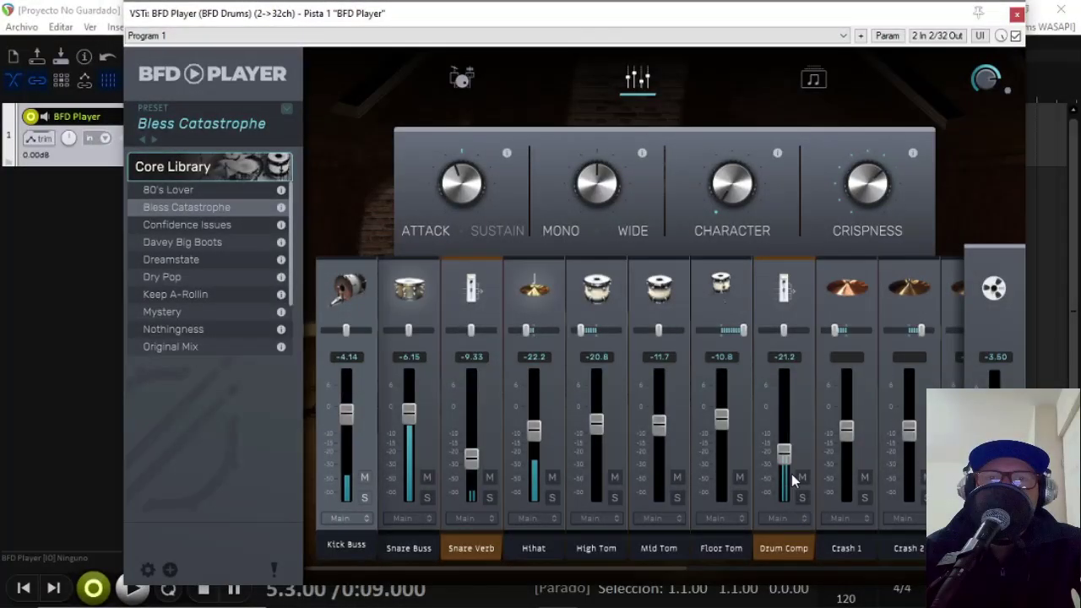
# - Lower the Drum Comp level fully, set its gain to about -34.4 dB, and stop the groove before returning to the mixer
pyautogui.moveTo(784, 453); pyautogui.dragTo(781, 509)
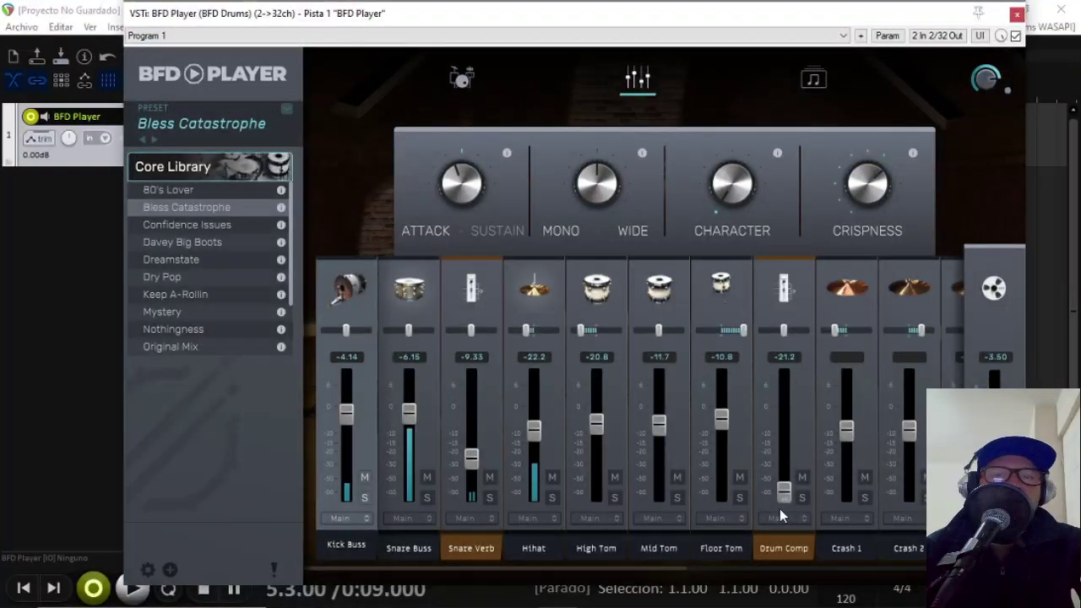
pyautogui.moveTo(777, 496); pyautogui.dragTo(787, 469)
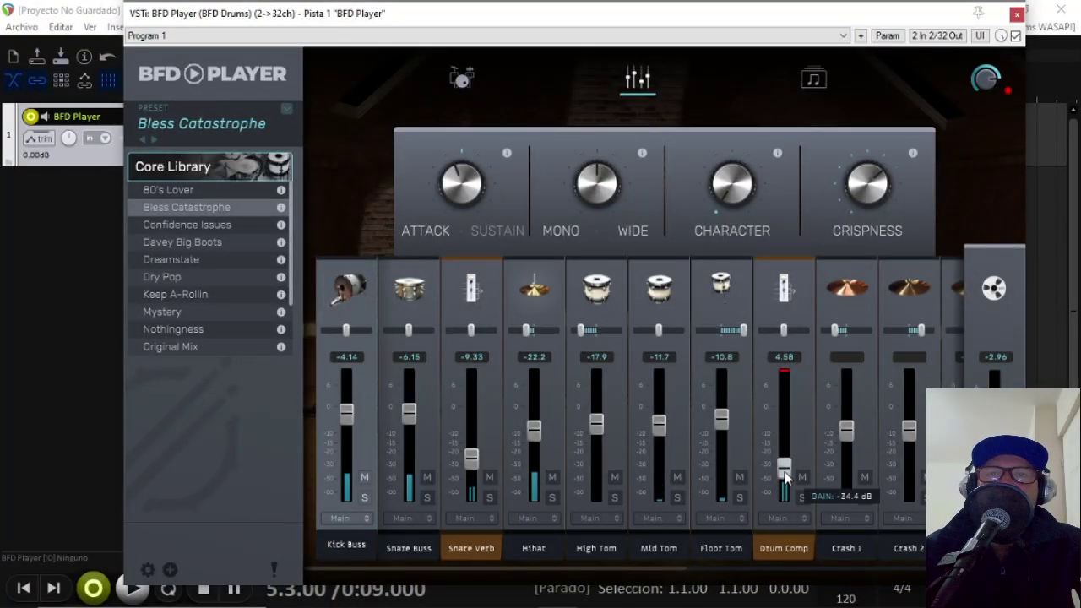
pyautogui.click(814, 85)
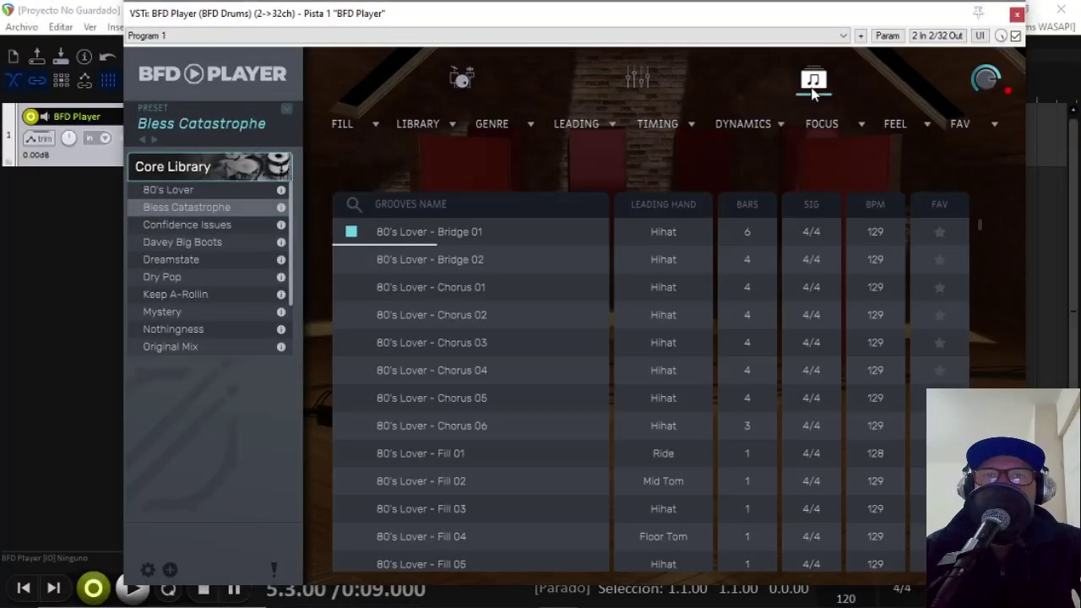
pyautogui.click(635, 84)
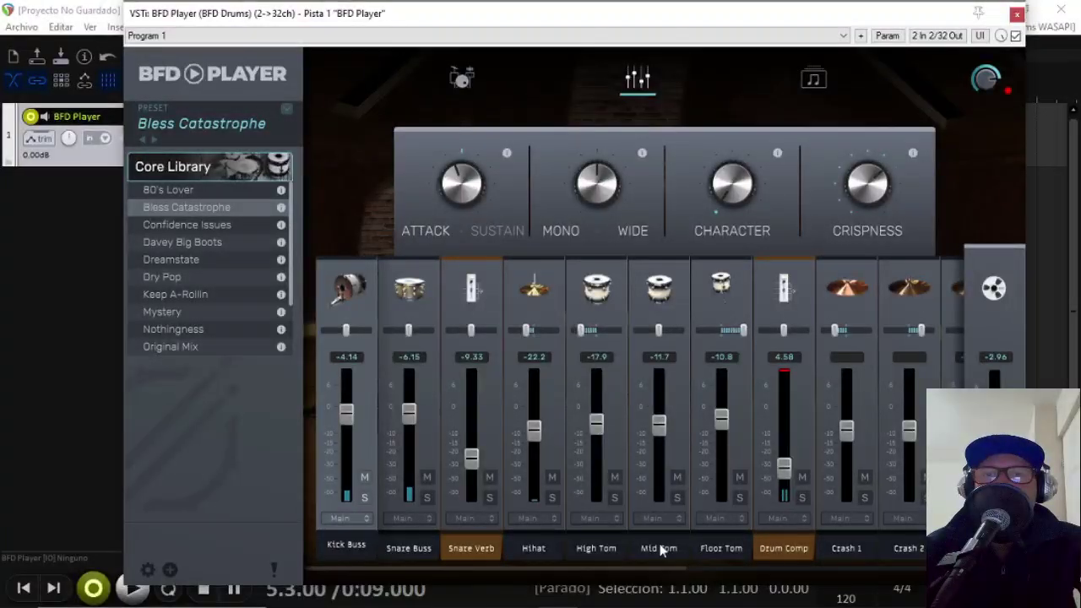
# - Audition the Crash 1, Crash 2 and Crash 3 cymbals from their mixer channels
pyautogui.moveTo(671, 574); pyautogui.dragTo(791, 585)
pyautogui.click(658, 290)
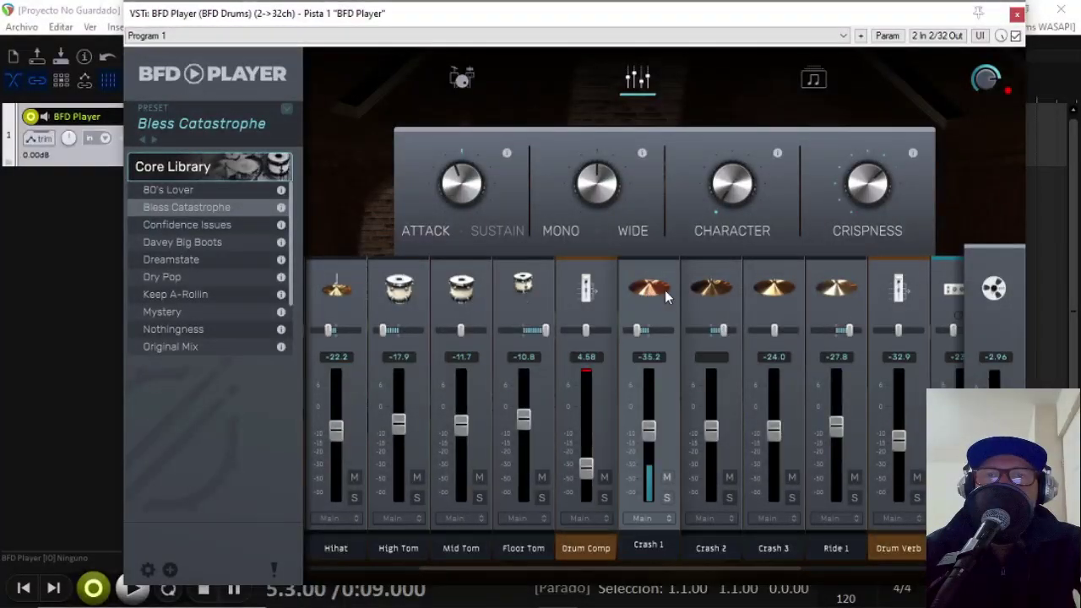
pyautogui.click(713, 289)
pyautogui.click(774, 289)
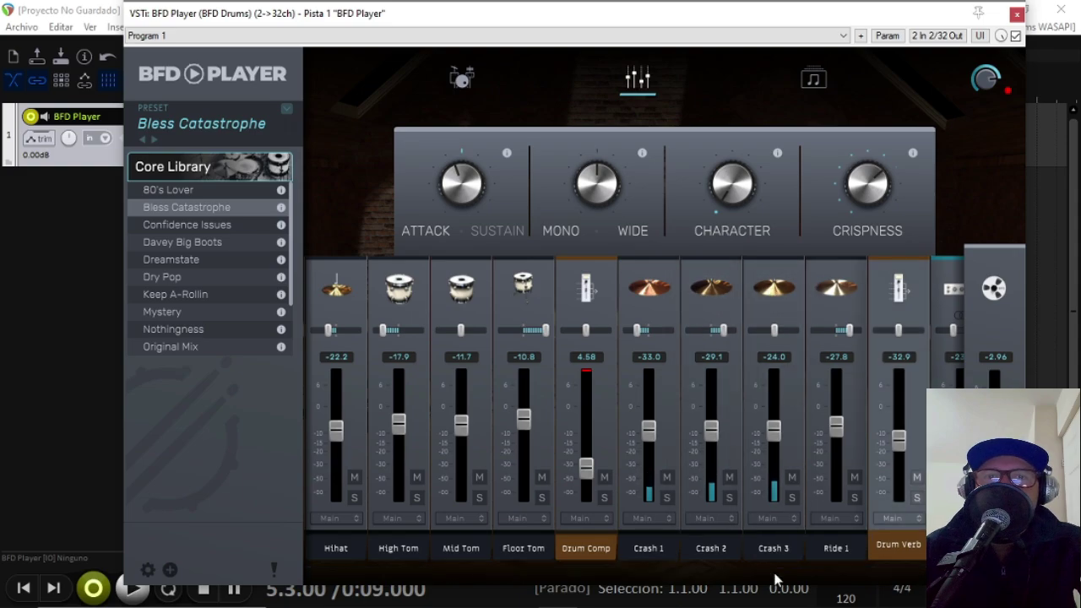
# - Look through the Drum Verb, Booth, OH, Room, Amb3 and Amb Buss channels at the end of the mixer
pyautogui.hscroll(3, 798, 577)
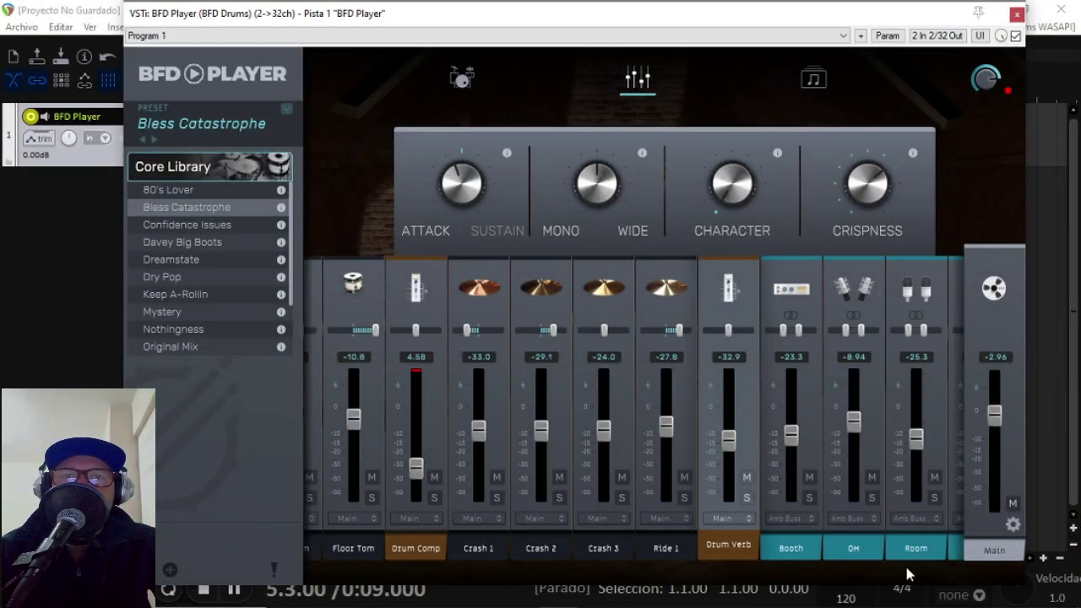
pyautogui.click(878, 568)
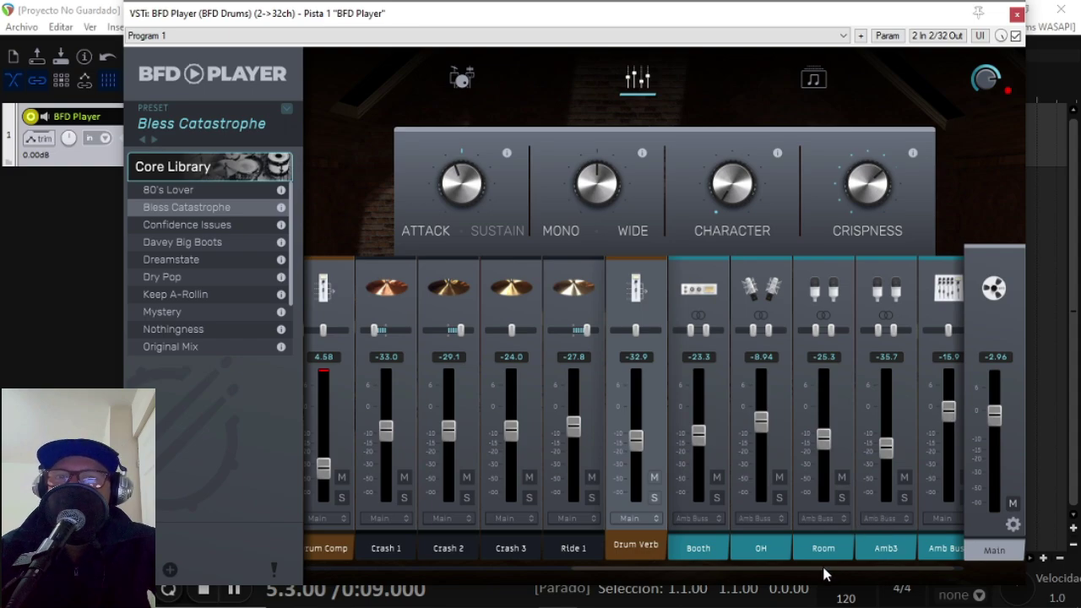
pyautogui.moveTo(821, 563); pyautogui.dragTo(838, 567)
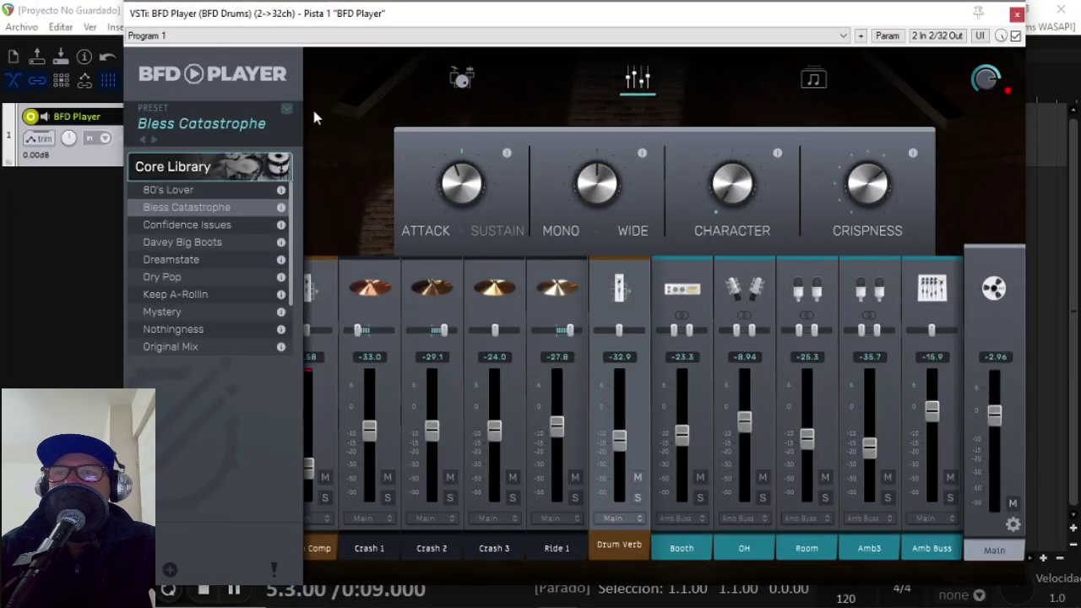
pyautogui.click(133, 209)
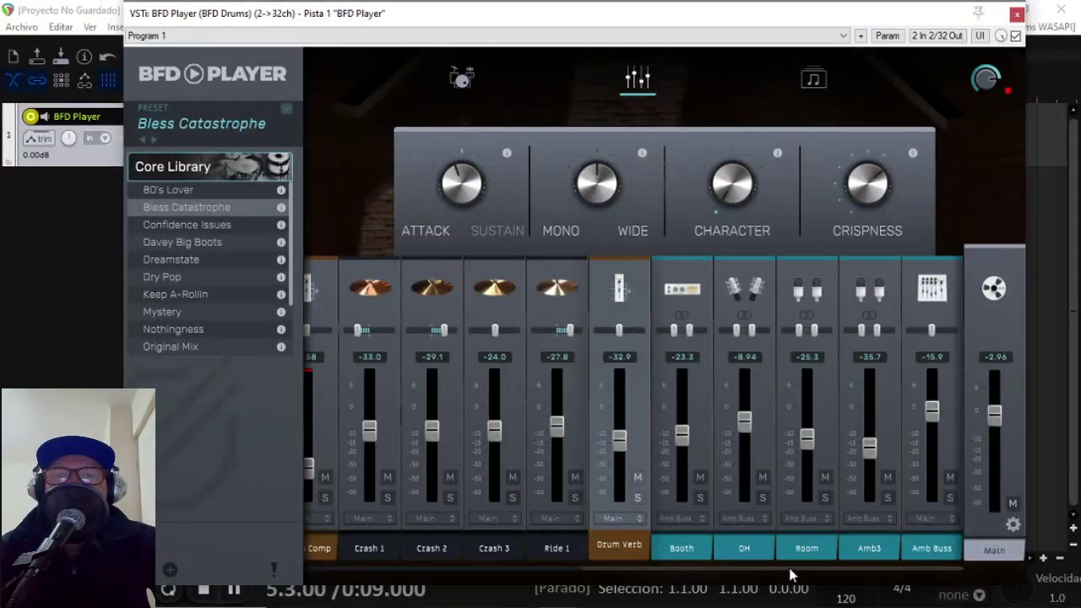
# - Pan the Hihat slightly further left and move the High Tom and Floor Tom pans slightly toward the centre
pyautogui.moveTo(788, 569); pyautogui.dragTo(449, 574)
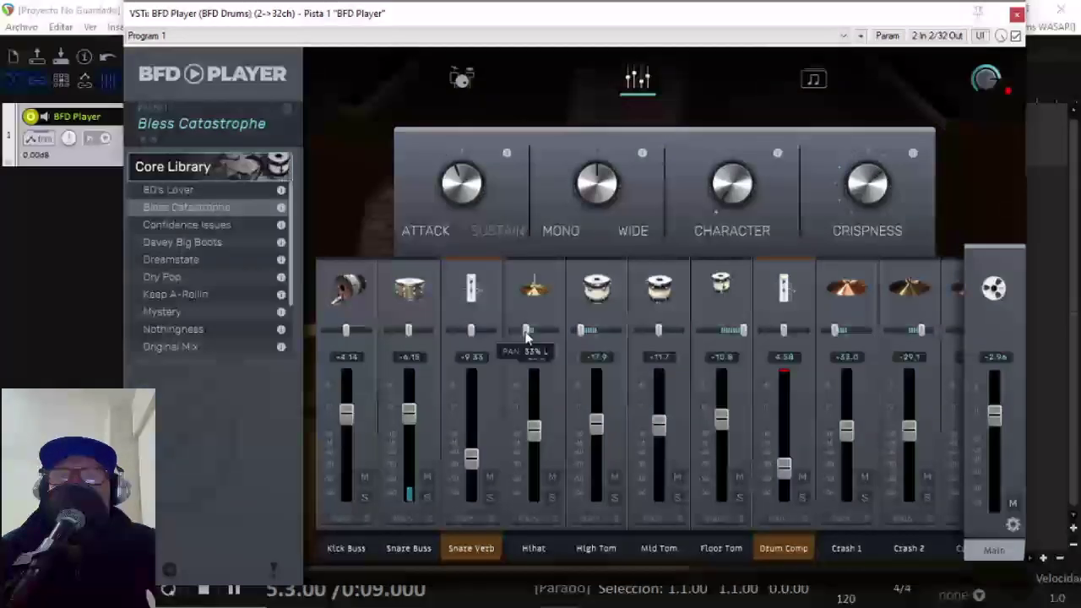
pyautogui.moveTo(527, 335); pyautogui.dragTo(582, 339)
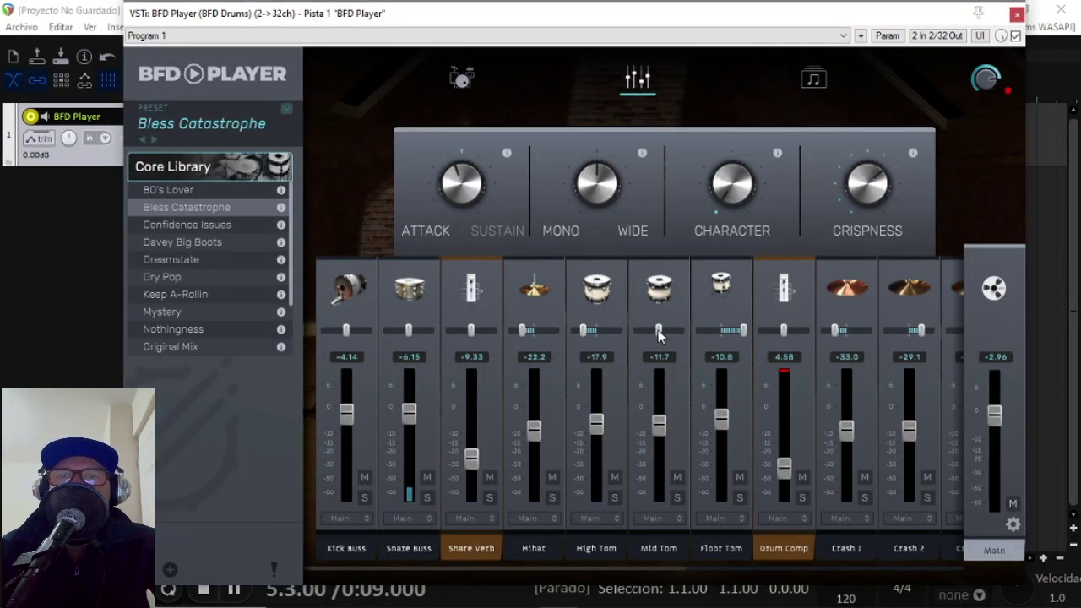
pyautogui.moveTo(658, 335)
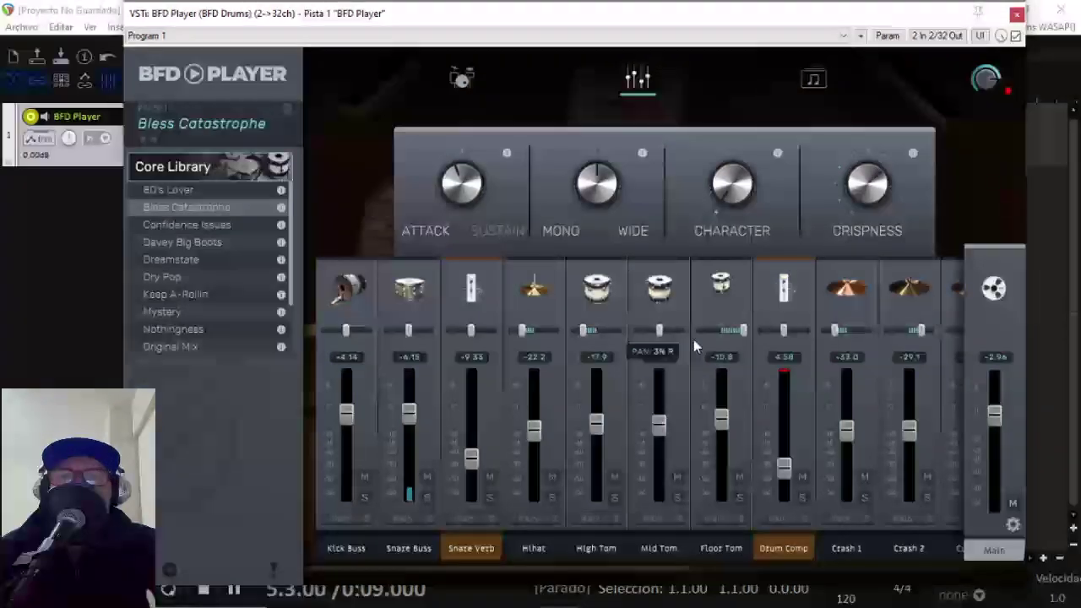
pyautogui.moveTo(728, 334)
pyautogui.moveTo(737, 335); pyautogui.dragTo(718, 333)
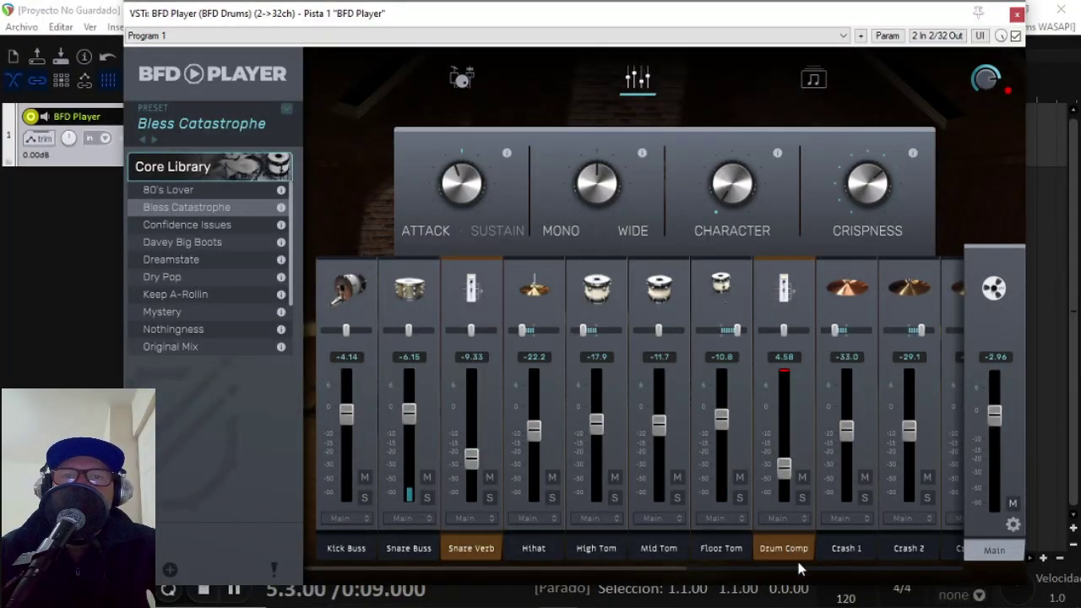
pyautogui.moveTo(679, 568); pyautogui.dragTo(836, 575)
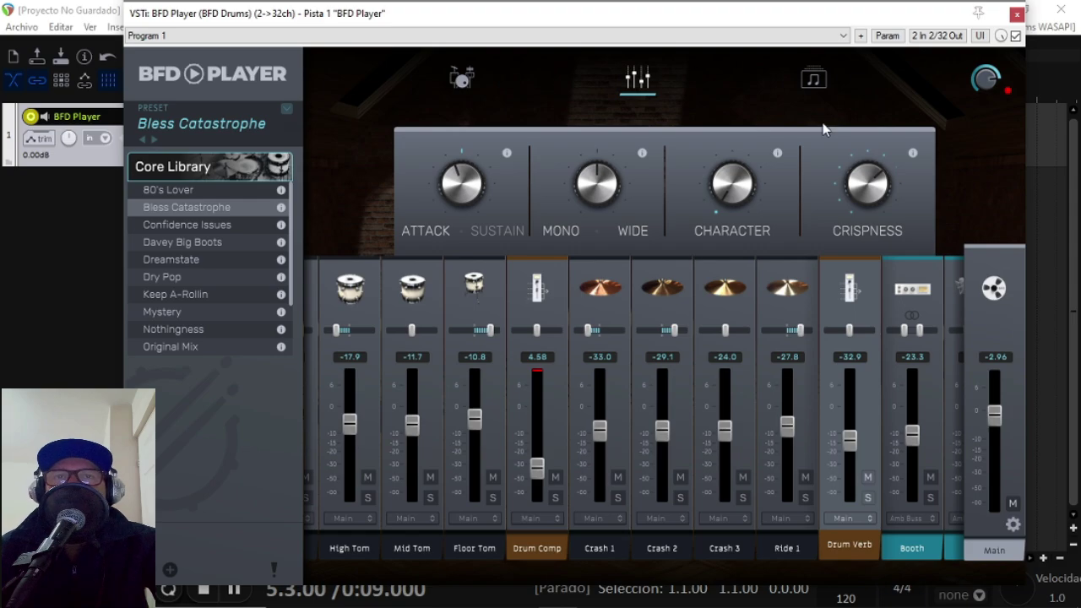
# - Show the grooves library and audition the 80's Lover - Bridge 01 groove
pyautogui.click(813, 79)
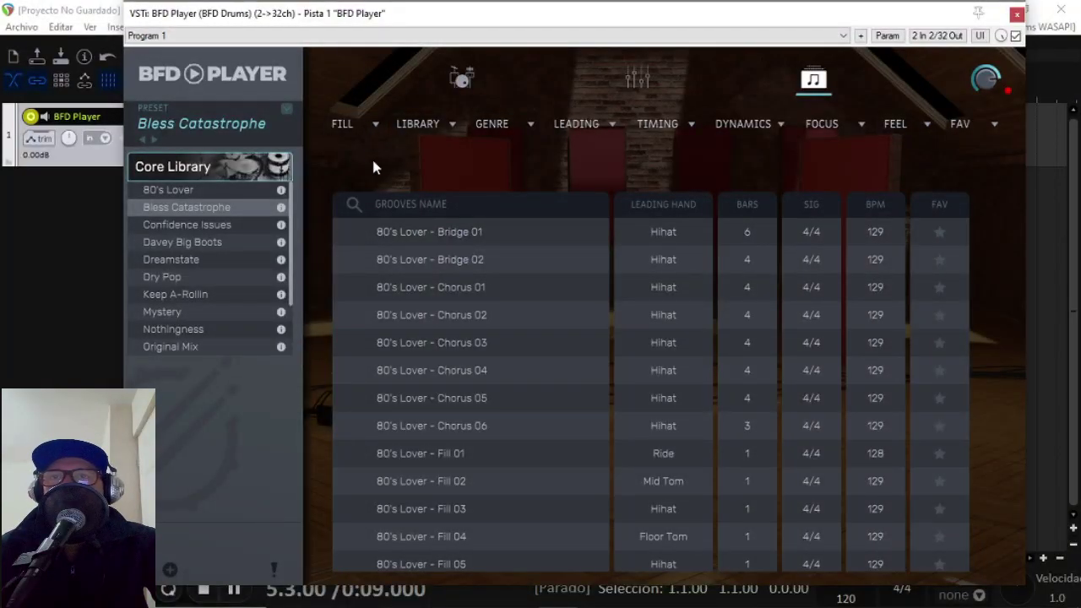
pyautogui.click(347, 234)
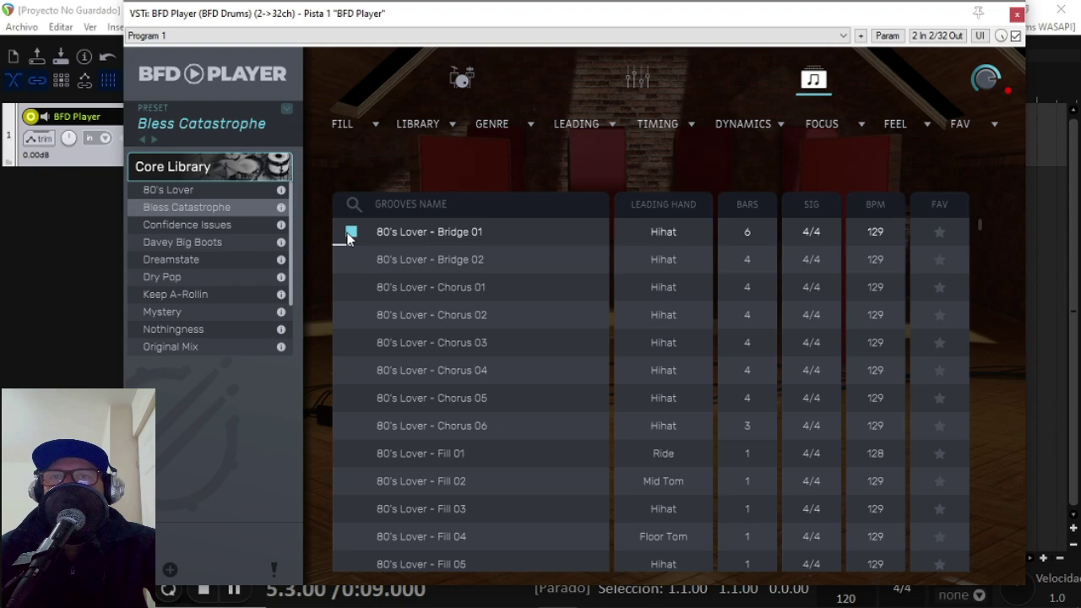
pyautogui.click(350, 233)
# - Filter the grooves by the Ballad genre and audition Forward - Chorus 01, Chorus 03 and Chorus 05
pyautogui.click(528, 128)
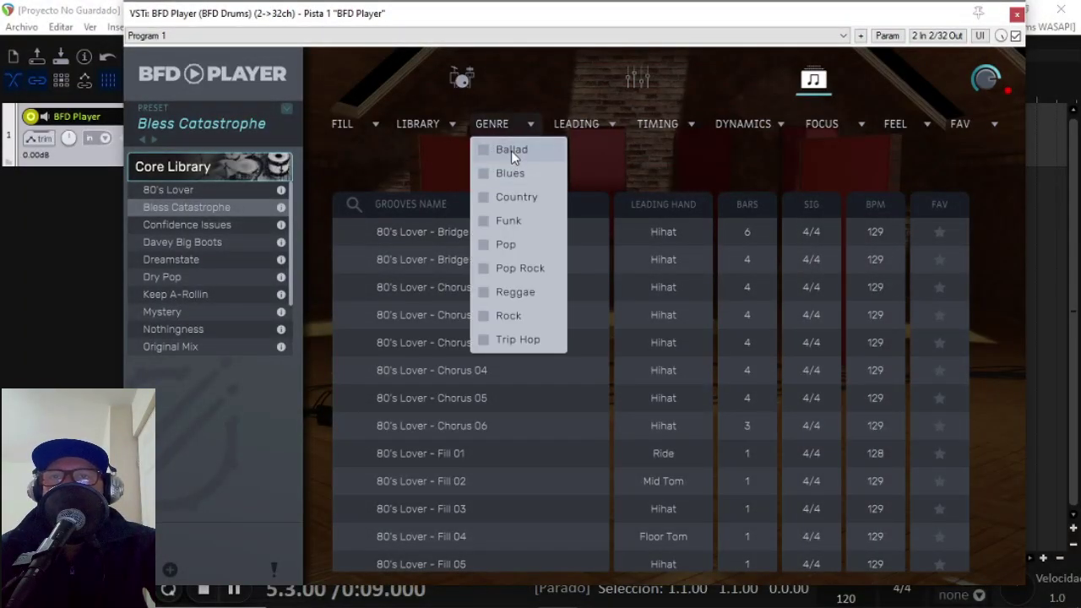
pyautogui.click(510, 150)
pyautogui.click(352, 234)
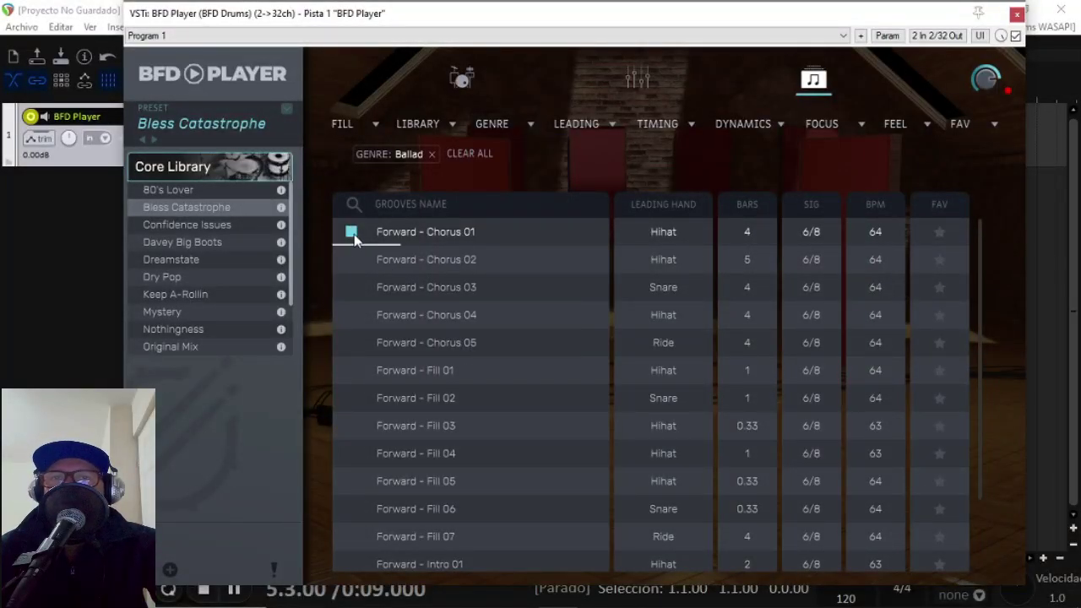
pyautogui.click(354, 234)
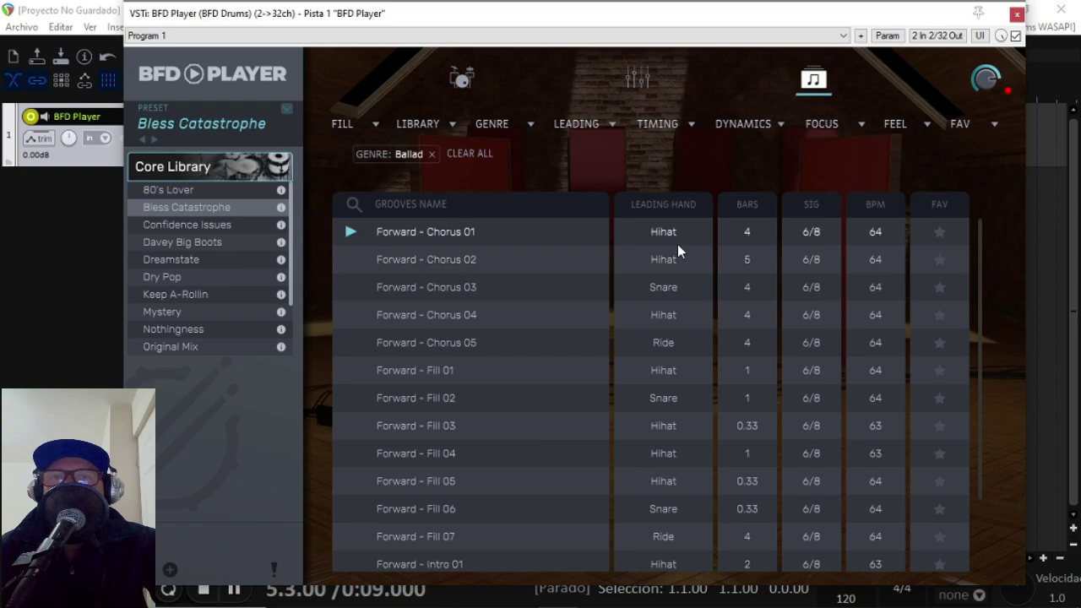
pyautogui.click(351, 287)
pyautogui.click(352, 289)
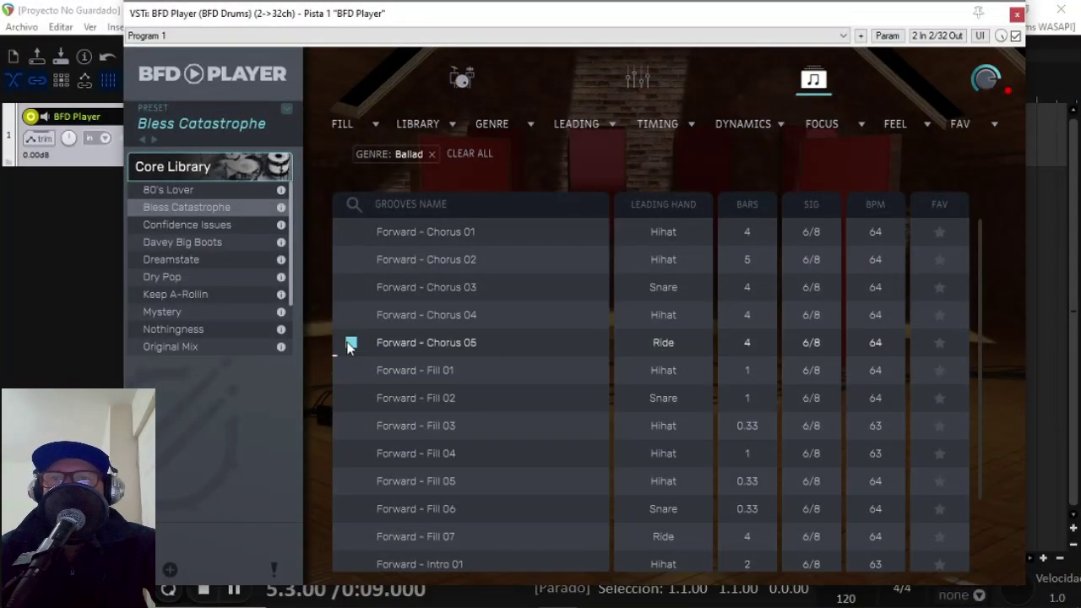
pyautogui.click(349, 344)
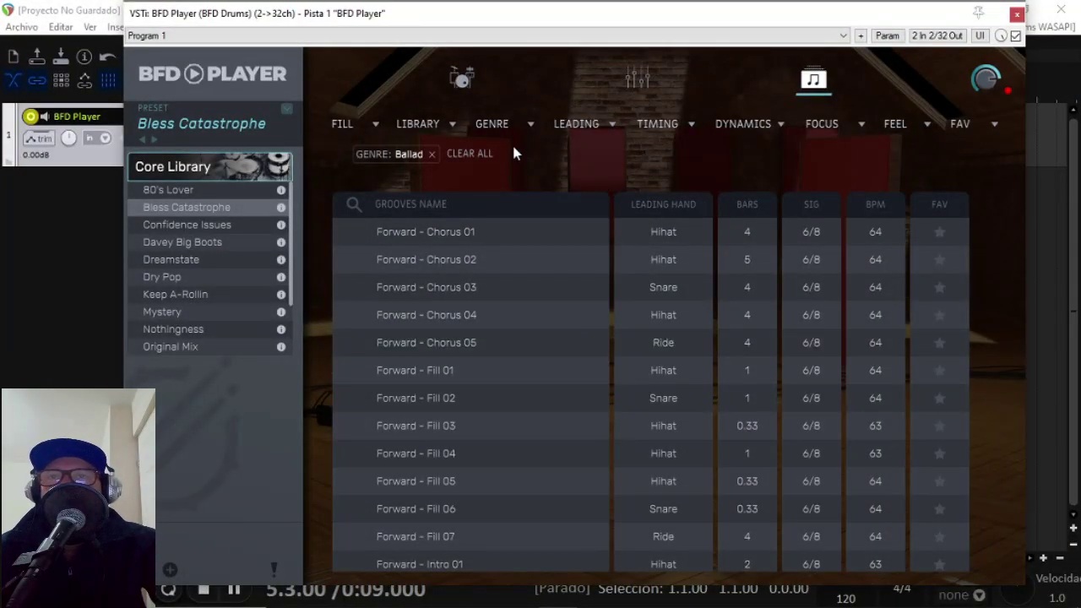
# - Clear the Ballad filter and filter the grooves by the Pop Rock genre
pyautogui.click(468, 156)
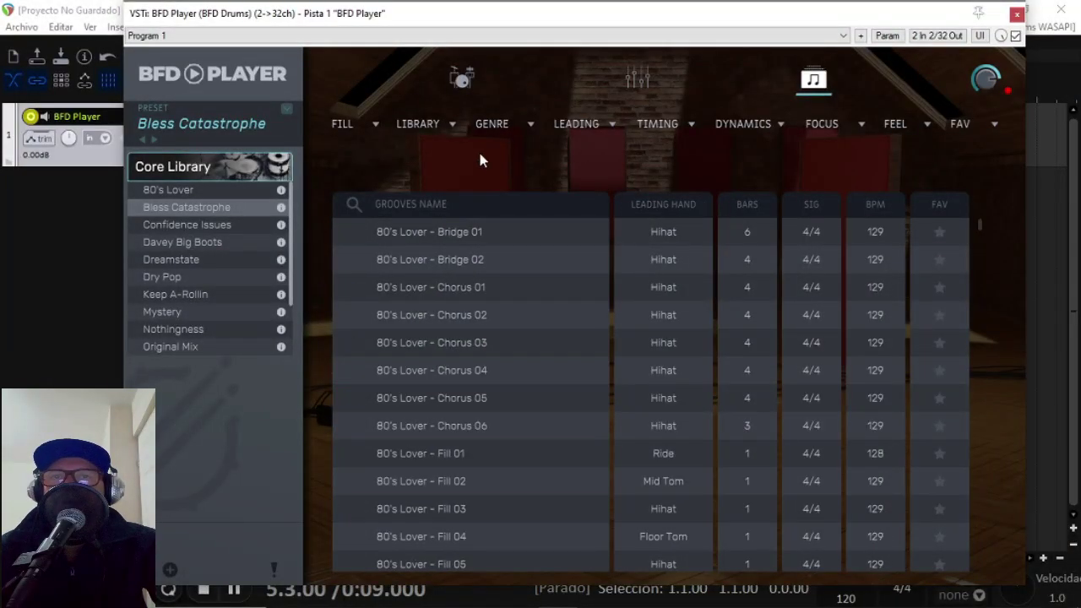
pyautogui.click(541, 129)
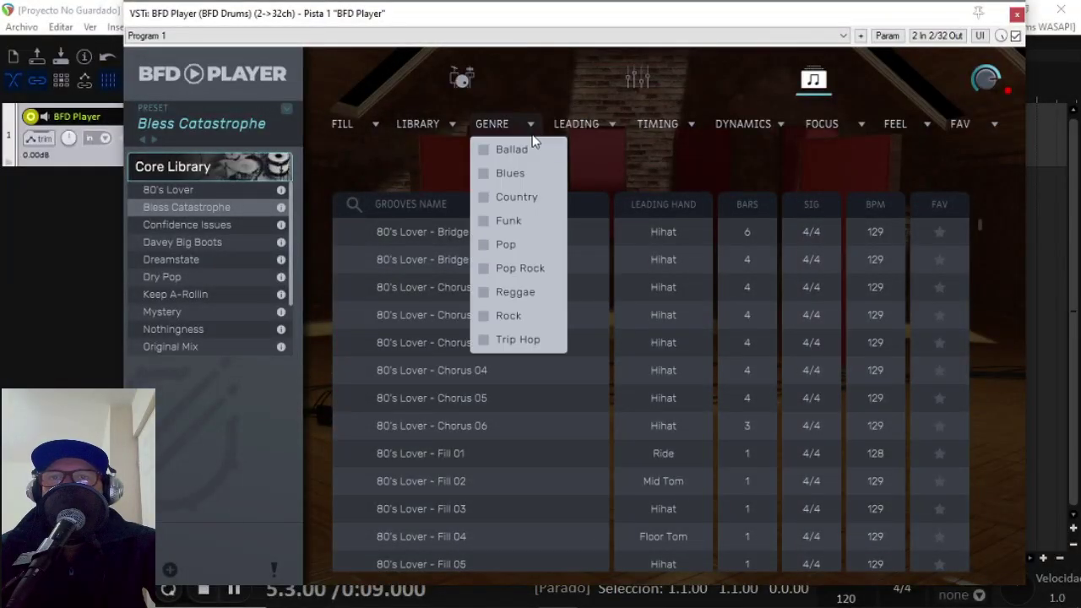
pyautogui.click(521, 267)
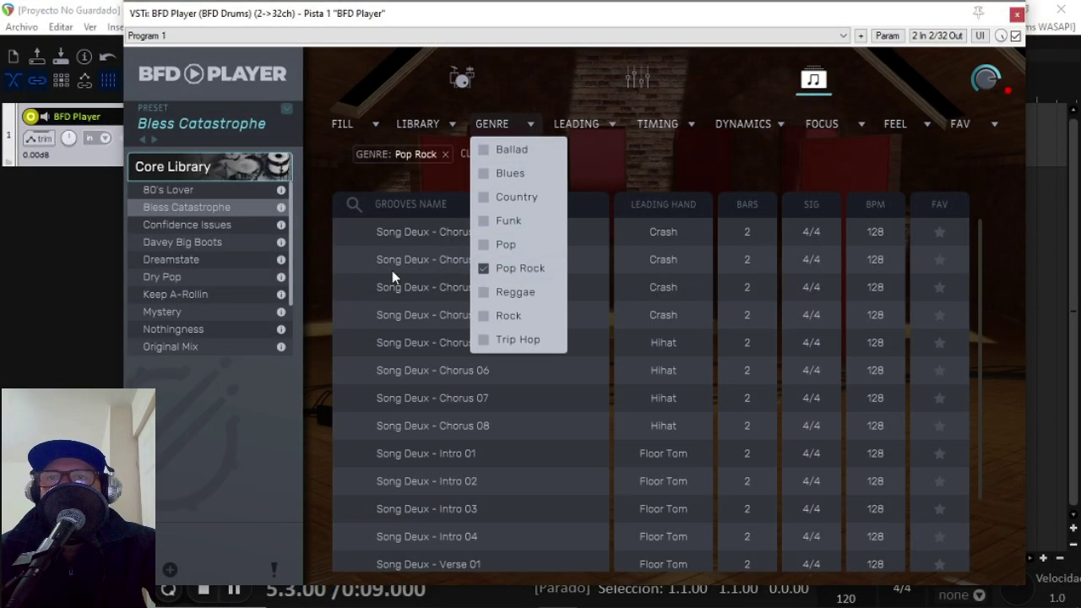
# - Audition the Song Deux grooves Chorus 01, Chorus 06 and Verse 01, stopping playback at the end
pyautogui.click(359, 232)
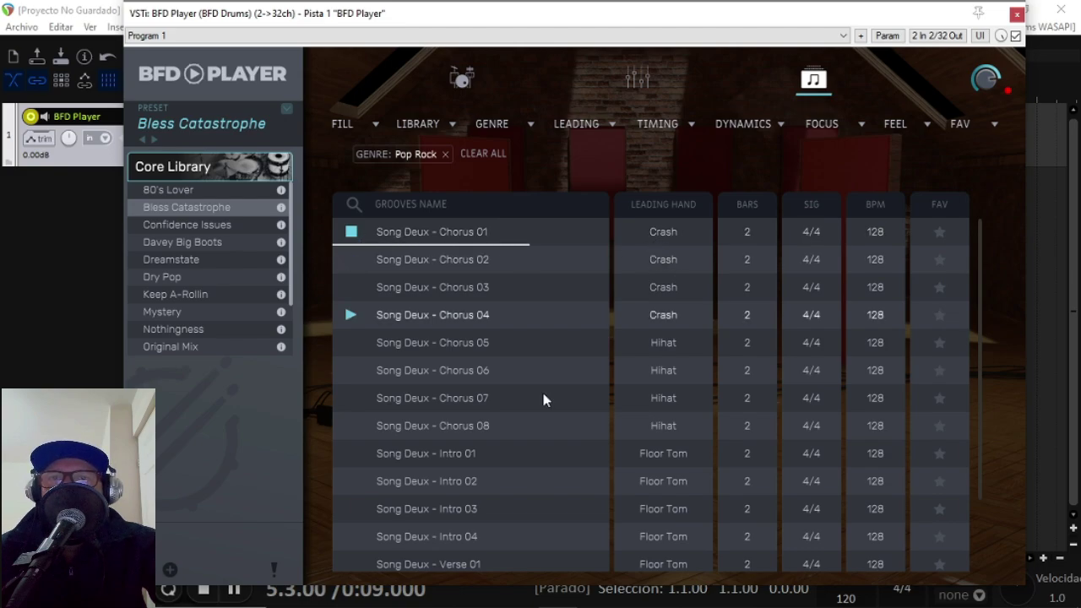
pyautogui.click(351, 372)
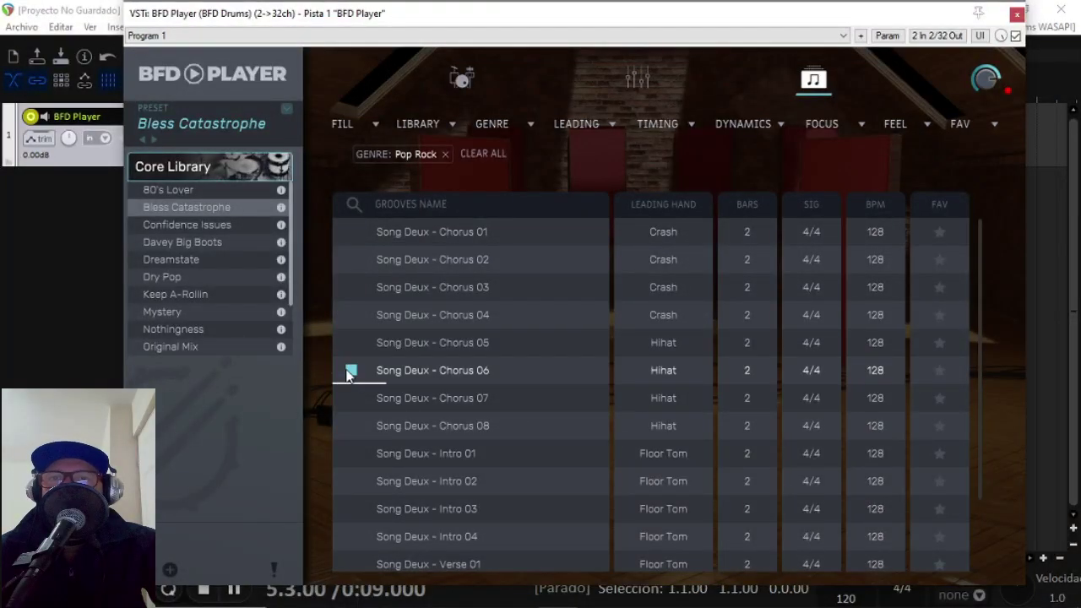
pyautogui.scroll(-3, 367, 403)
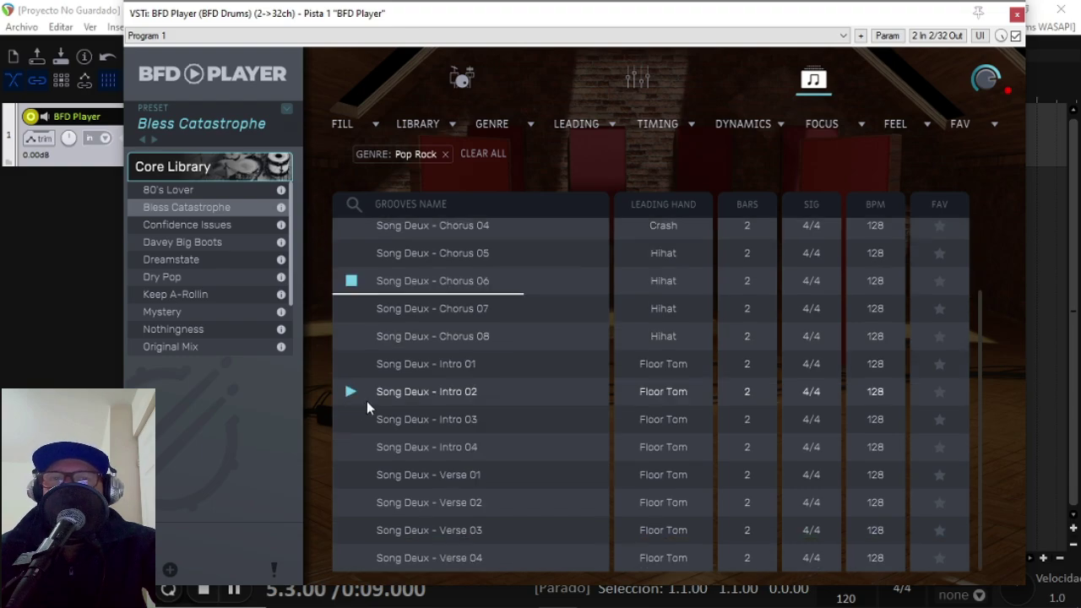
pyautogui.click(351, 477)
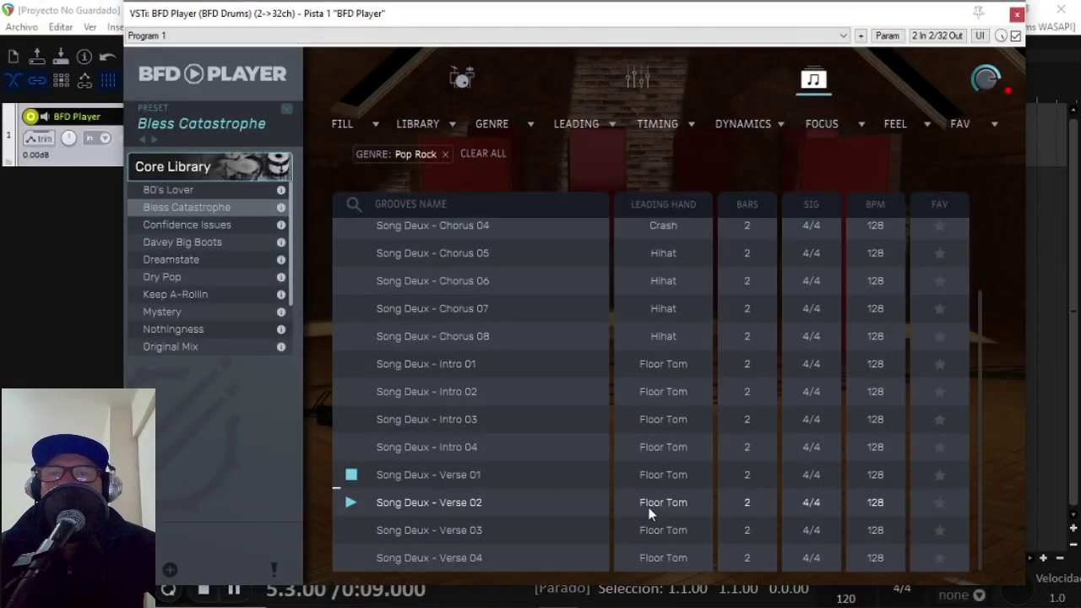
pyautogui.click(350, 475)
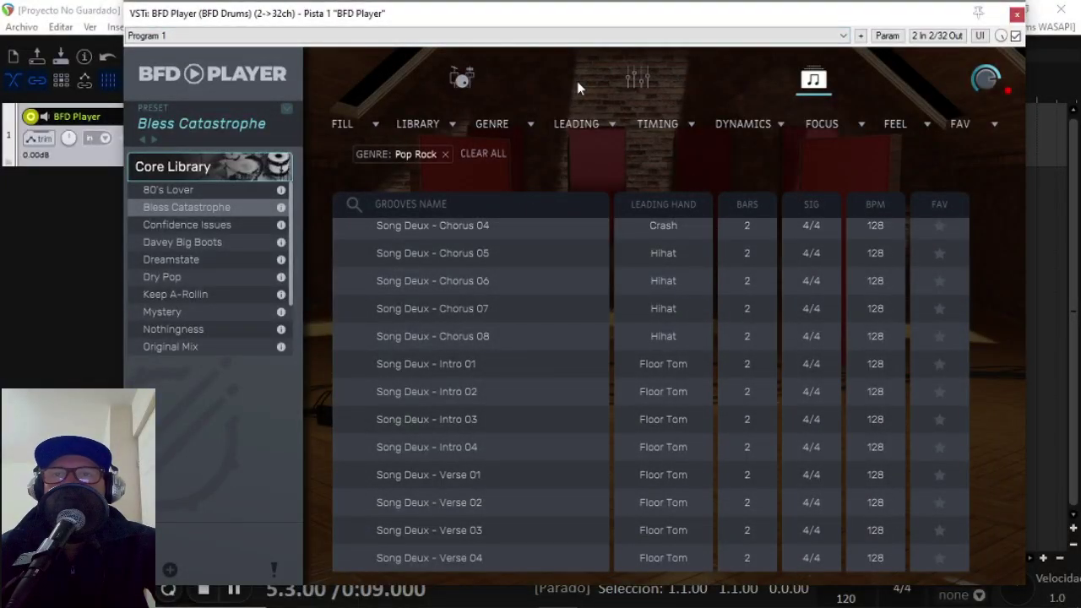
# - Move the plugin window clear of the track and insert the Song Deux - Chorus 05 groove on the BFD Player track at bar 3
pyautogui.scroll(3, 475, 322)
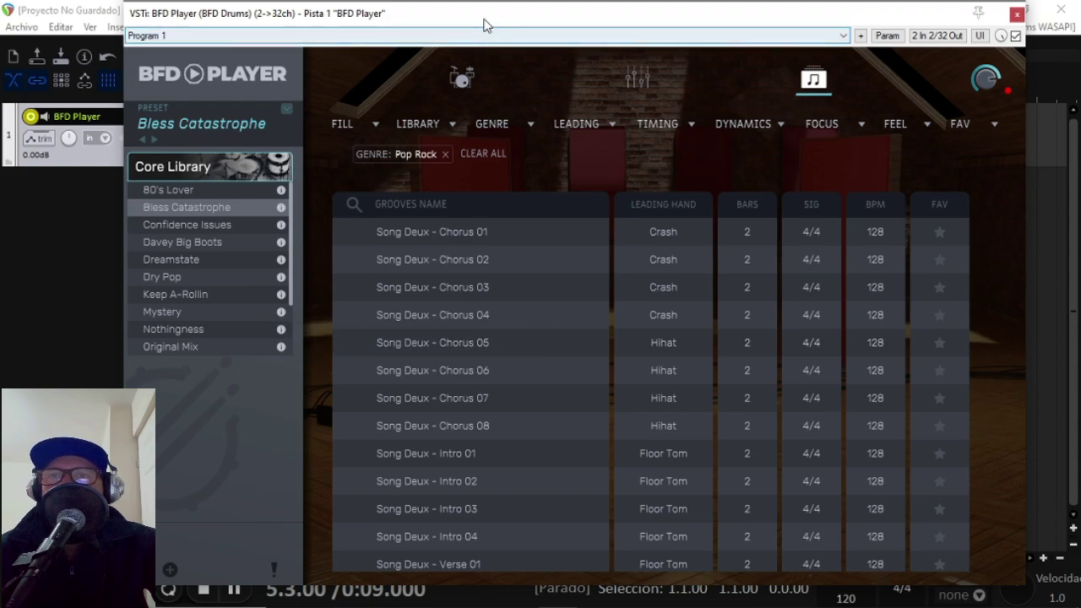
pyautogui.moveTo(484, 25); pyautogui.dragTo(482, 211)
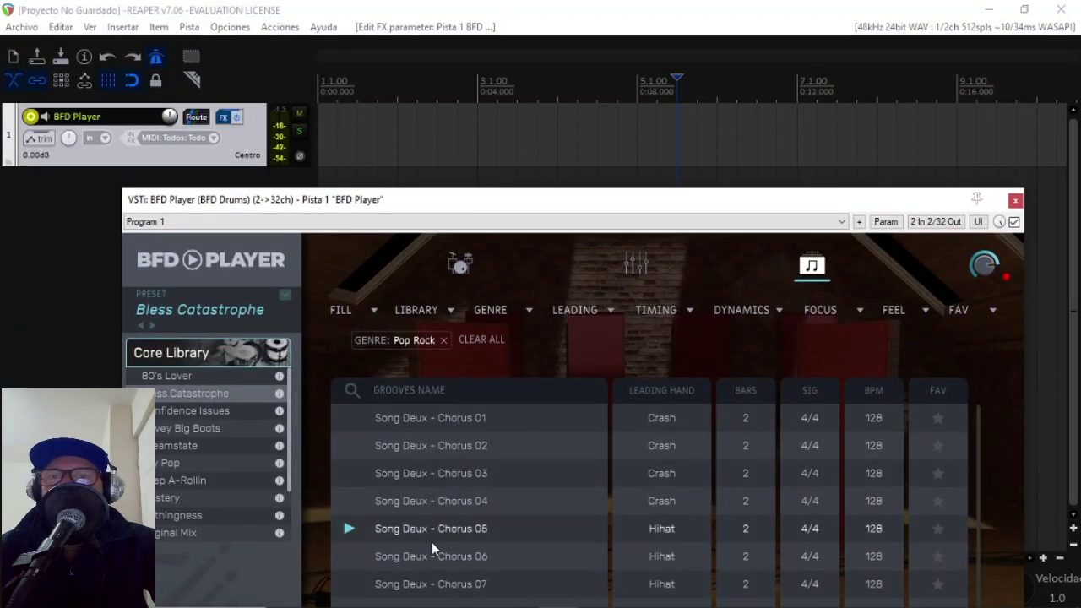
pyautogui.moveTo(428, 530); pyautogui.dragTo(473, 152)
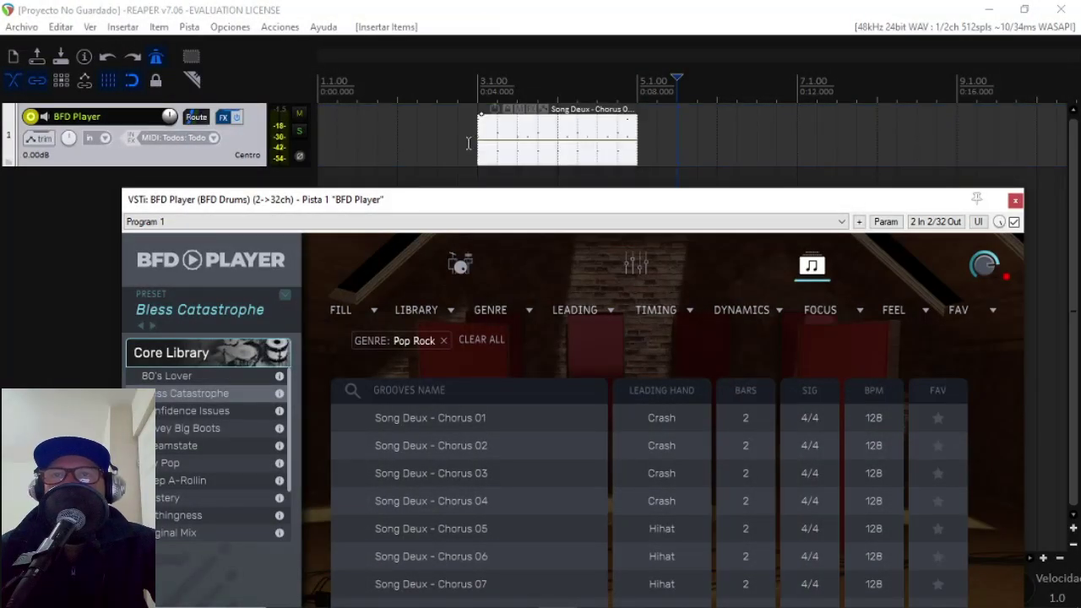
# - Play the inserted groove from bar 3 and turn off the metronome
pyautogui.click(478, 95)
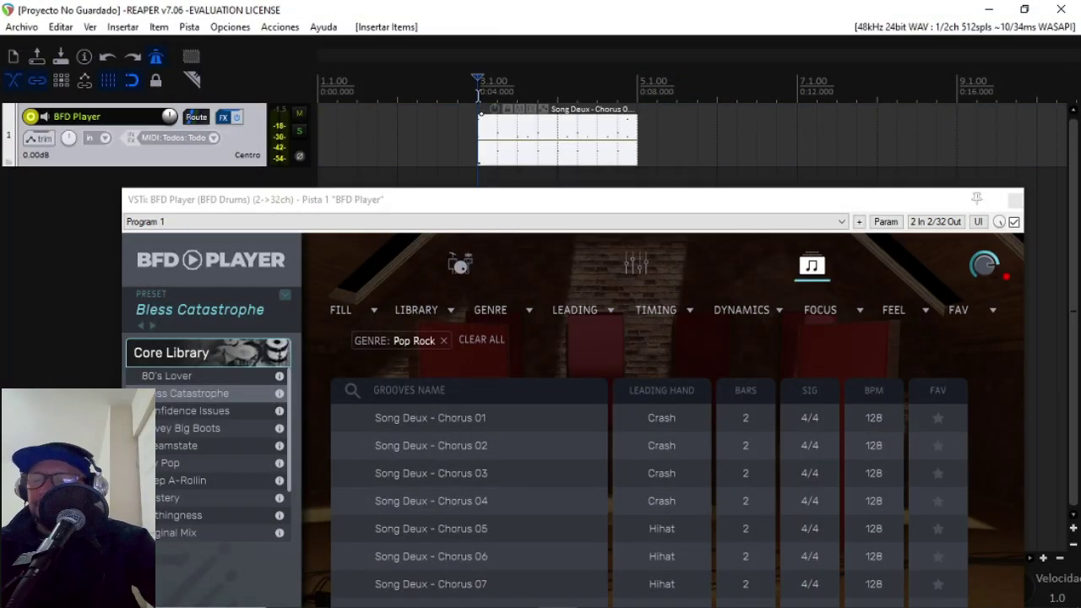
pyautogui.press('space')
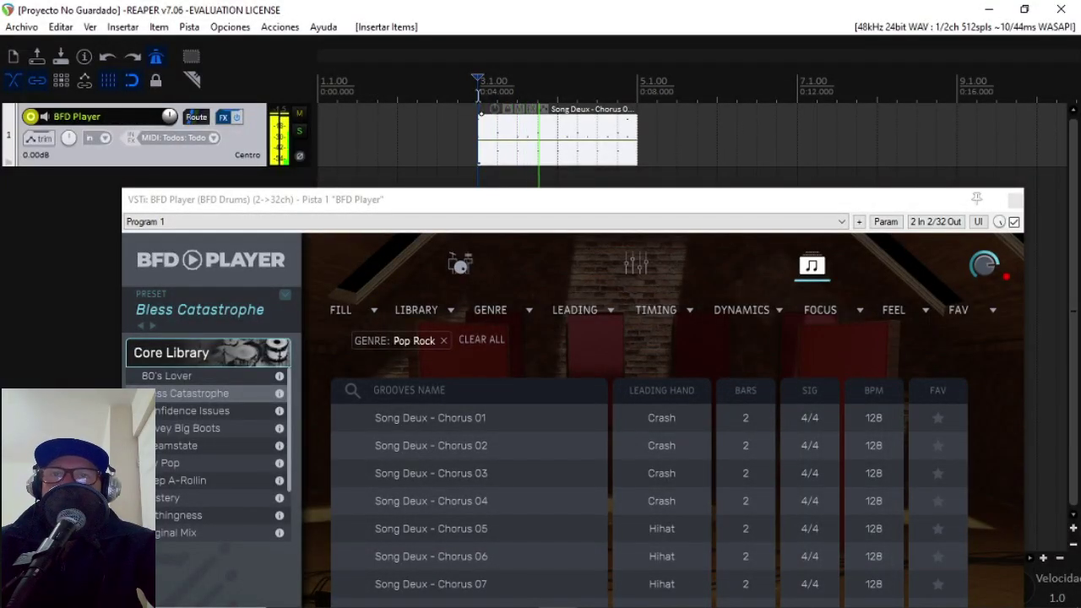
pyautogui.click(157, 62)
# - Move the plugin window back up over the track and show the Fill filter options for the grooves
pyautogui.moveTo(481, 202); pyautogui.dragTo(491, 90)
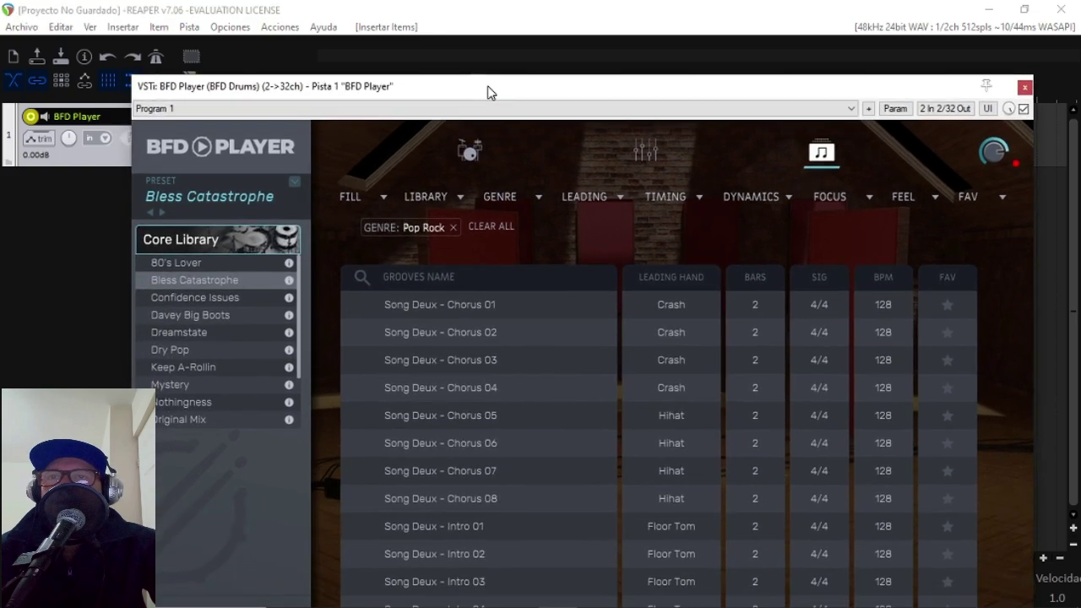
pyautogui.click(365, 201)
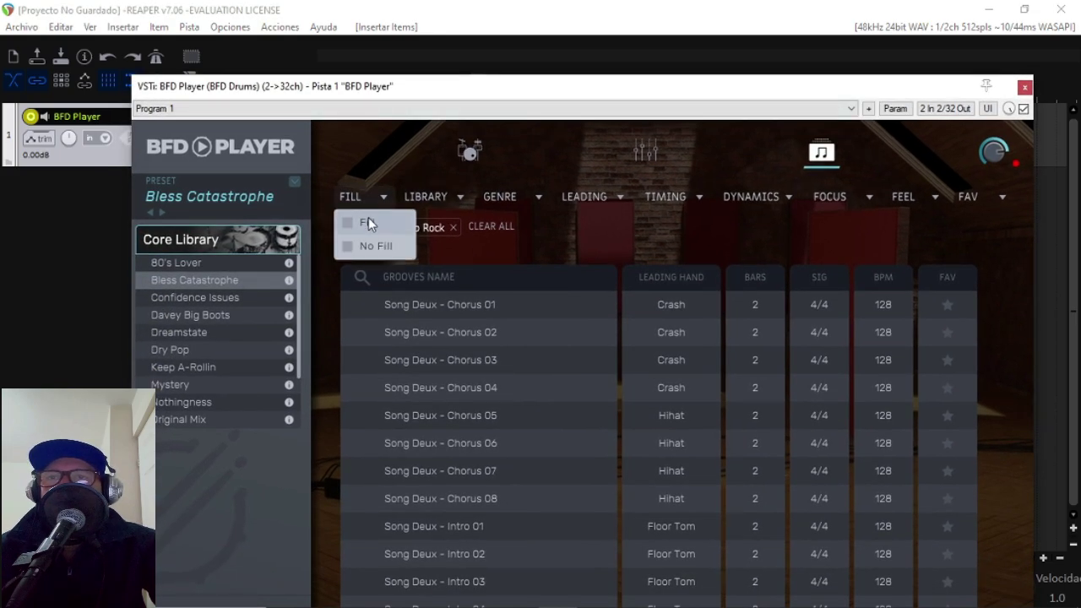